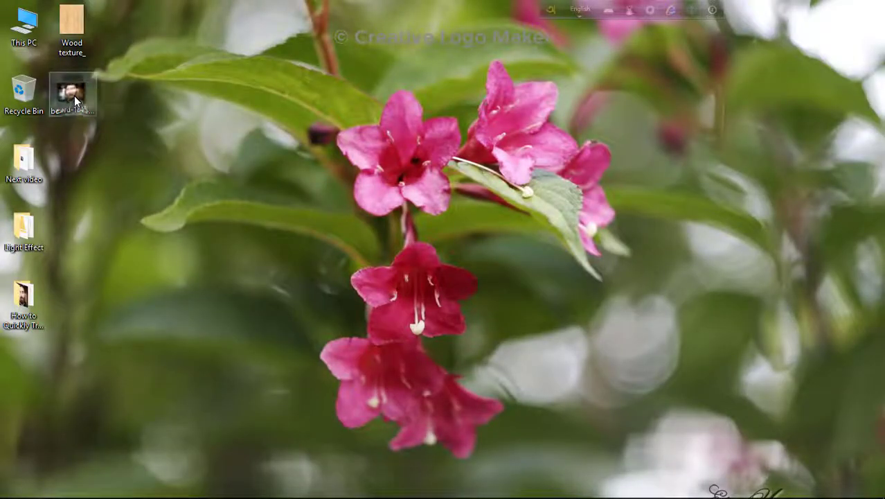
Open the beard portrait from the desktop in Photoshop CC 2018, then minimize Photoshop.
{"action": "right_click", "coordinate": [74, 96]}
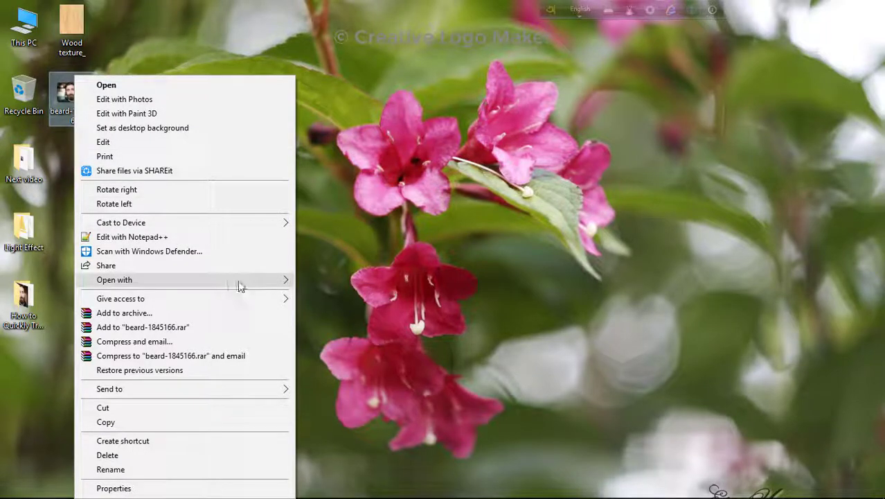
{"action": "mouse_move", "coordinate": [184, 279]}
{"action": "left_click", "coordinate": [329, 309]}
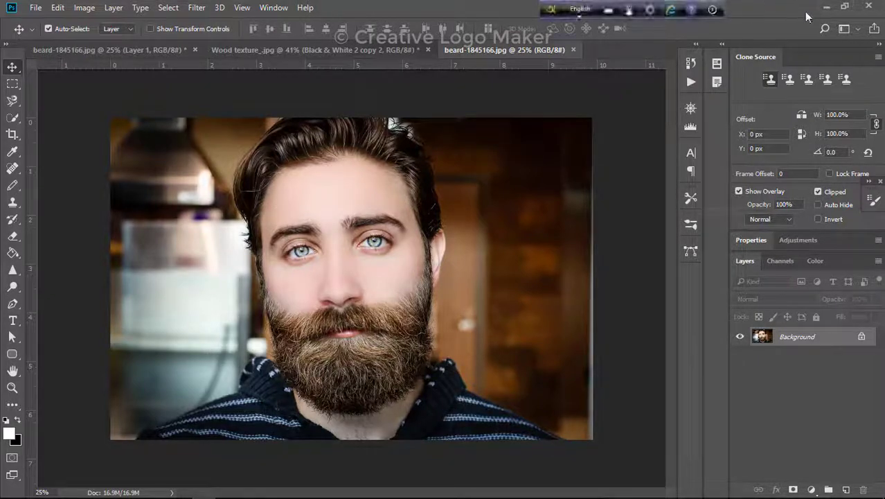
{"action": "left_click", "coordinate": [826, 7]}
Open the Wood texture image from the desktop in Photoshop CC 2018.
{"action": "left_click", "coordinate": [88, 37]}
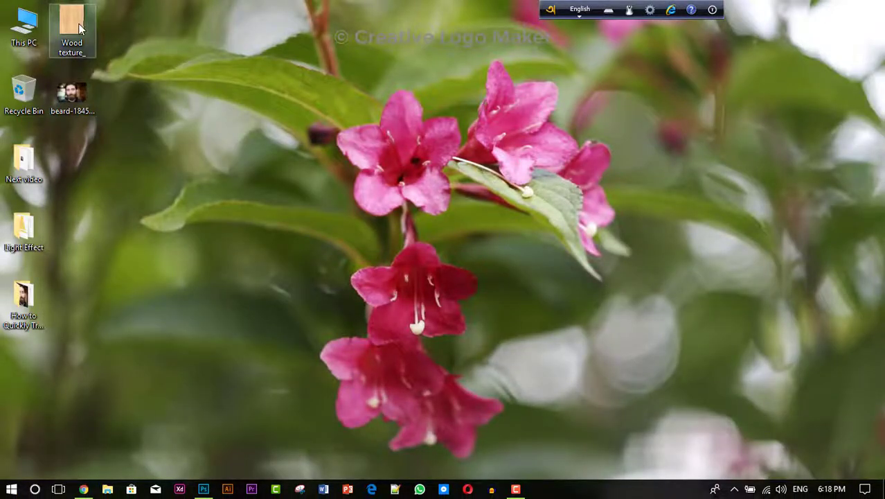
{"action": "right_click", "coordinate": [79, 25]}
{"action": "mouse_move", "coordinate": [119, 228]}
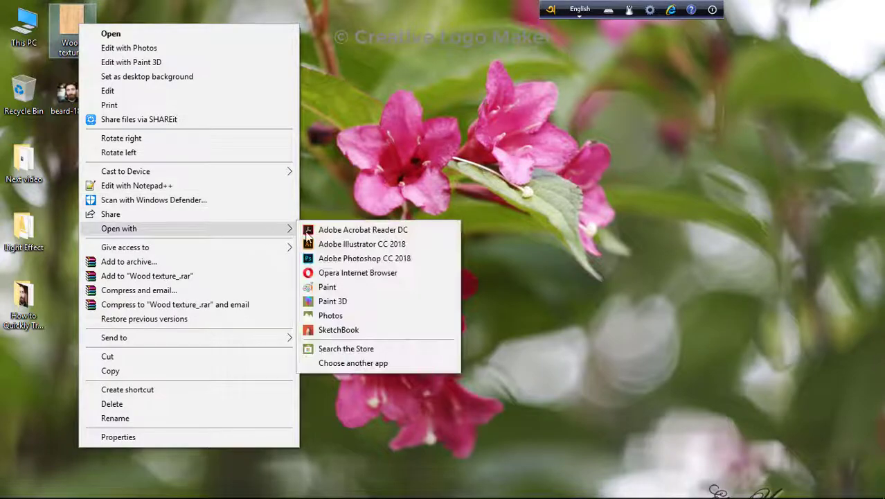
{"action": "left_click", "coordinate": [331, 258]}
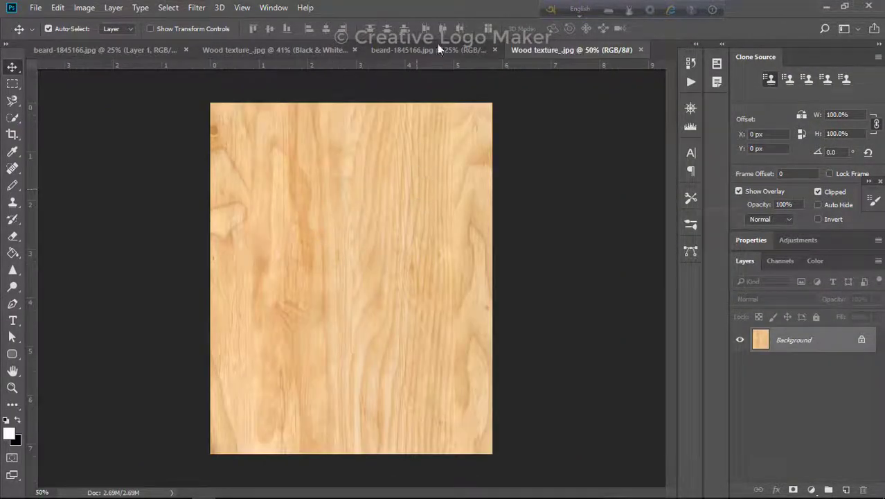
In the beard photo, choose the Quick Selection Tool and zoom in on the man's face.
{"action": "left_click", "coordinate": [436, 50]}
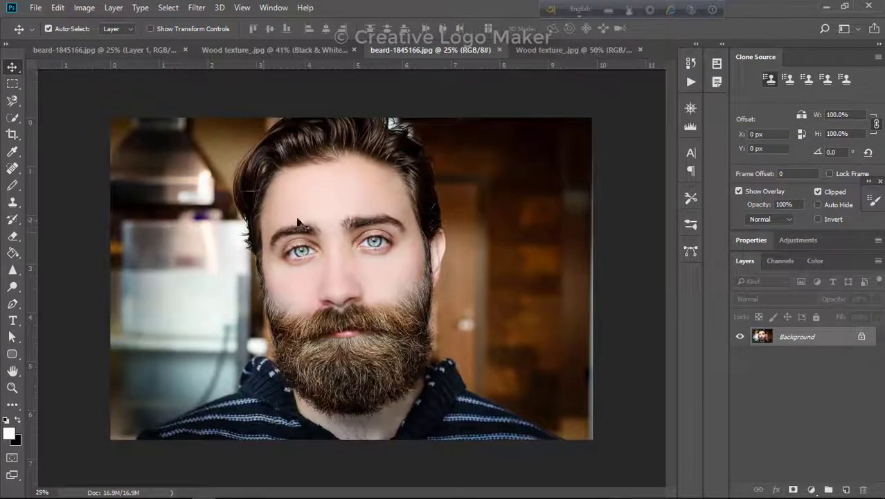
{"action": "left_click", "coordinate": [14, 118]}
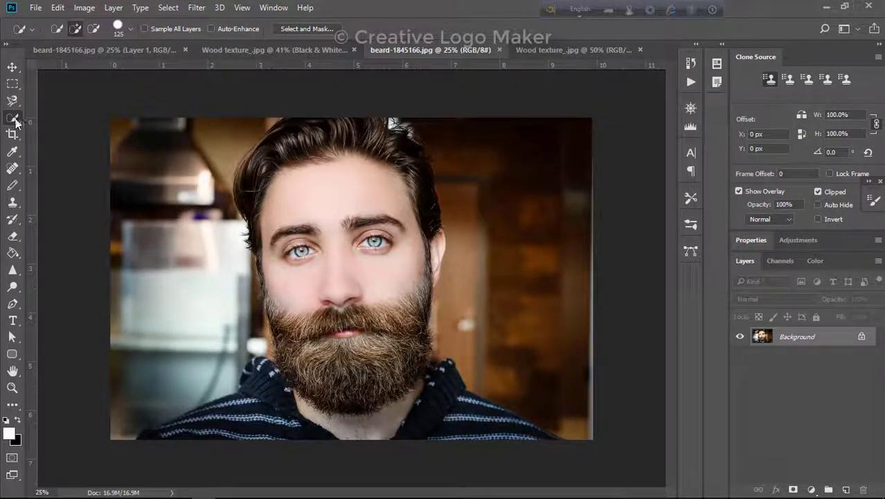
{"action": "right_click", "coordinate": [15, 122]}
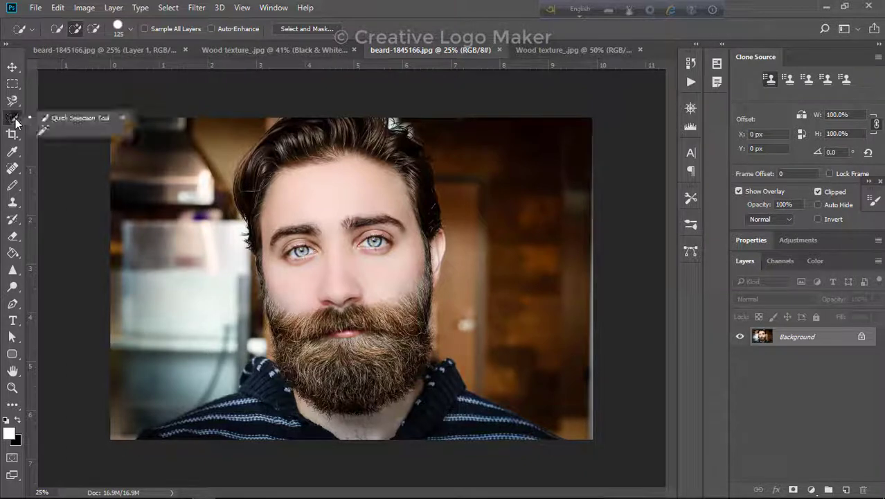
{"action": "left_click", "coordinate": [82, 115]}
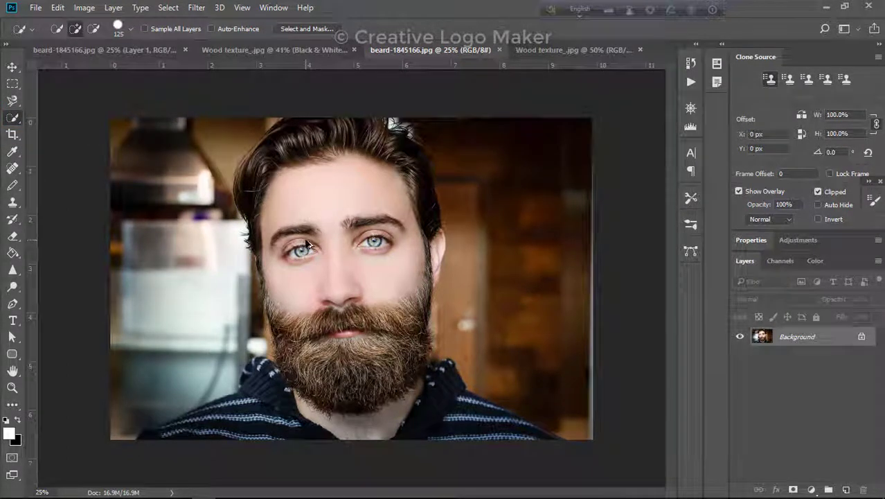
{"action": "key", "text": "ctrl+plus"}
{"action": "scroll", "coordinate": [286, 206], "scroll_direction": "left", "scroll_amount": 2}
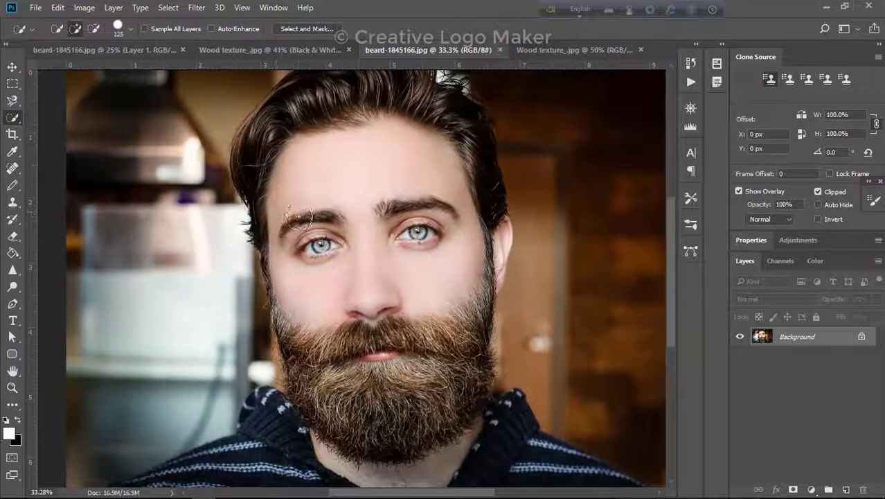
{"action": "scroll", "coordinate": [295, 216], "scroll_direction": "up", "scroll_amount": 3}
{"action": "scroll", "coordinate": [296, 216], "scroll_direction": "up", "scroll_amount": 2}
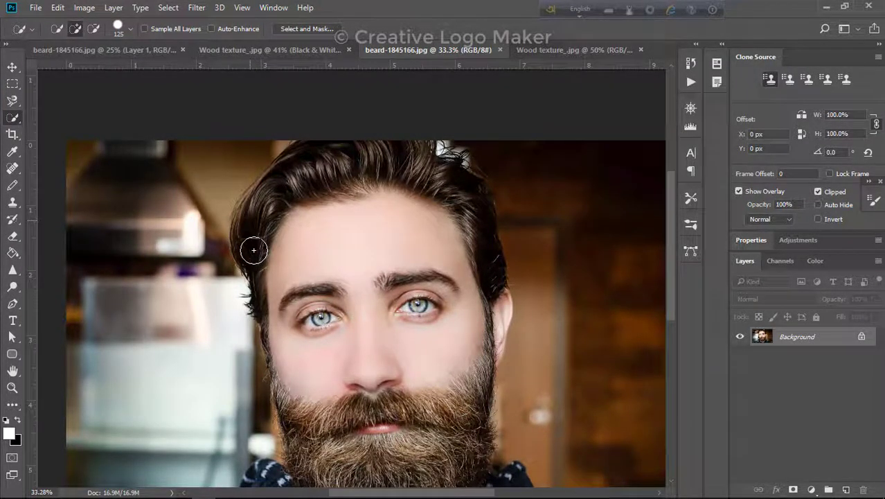
Brush a selection over the hair, crown, cheeks and beard, removing stray background near the beard.
{"action": "left_click_drag", "start_coordinate": [257, 254], "coordinate": [274, 298]}
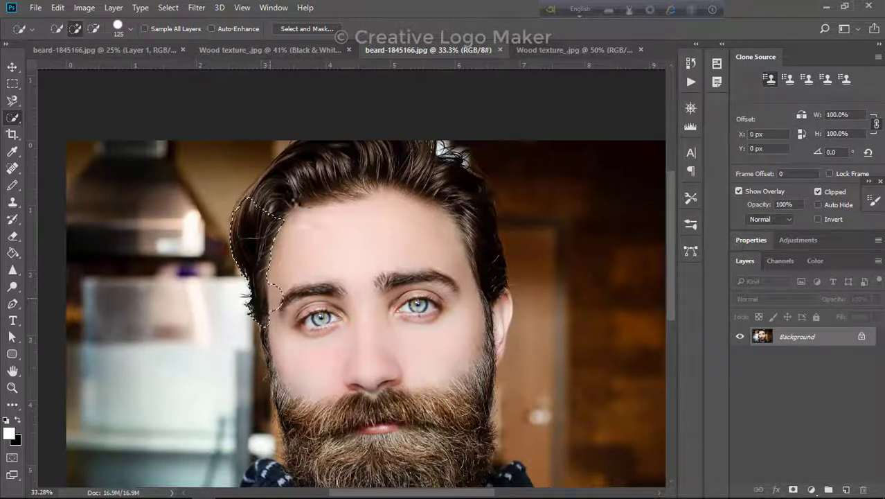
{"action": "left_click_drag", "start_coordinate": [287, 204], "coordinate": [351, 162]}
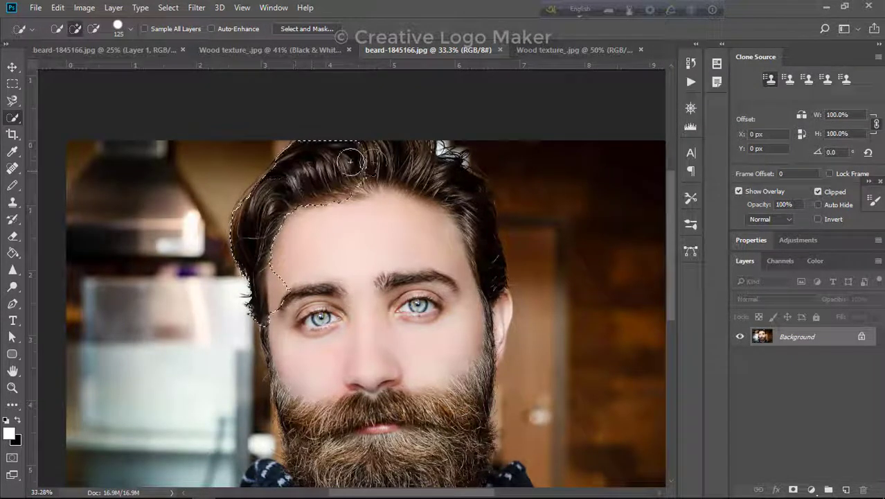
{"action": "mouse_move", "coordinate": [350, 161]}
{"action": "left_mouse_down"}
{"action": "mouse_move", "coordinate": [488, 291]}
{"action": "mouse_move", "coordinate": [457, 415]}
{"action": "left_mouse_up"}
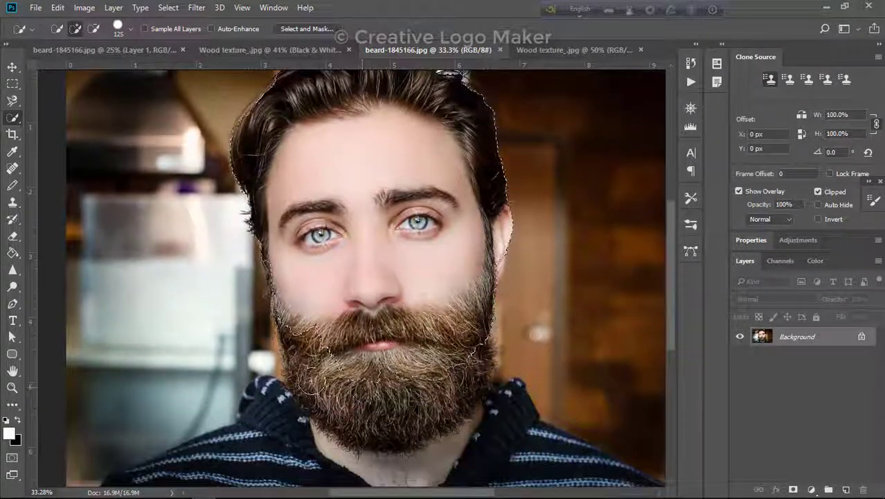
{"action": "mouse_move", "coordinate": [304, 367]}
{"action": "left_mouse_down"}
{"action": "mouse_move", "coordinate": [469, 372]}
{"action": "mouse_move", "coordinate": [392, 424]}
{"action": "mouse_move", "coordinate": [489, 418]}
{"action": "left_mouse_up"}
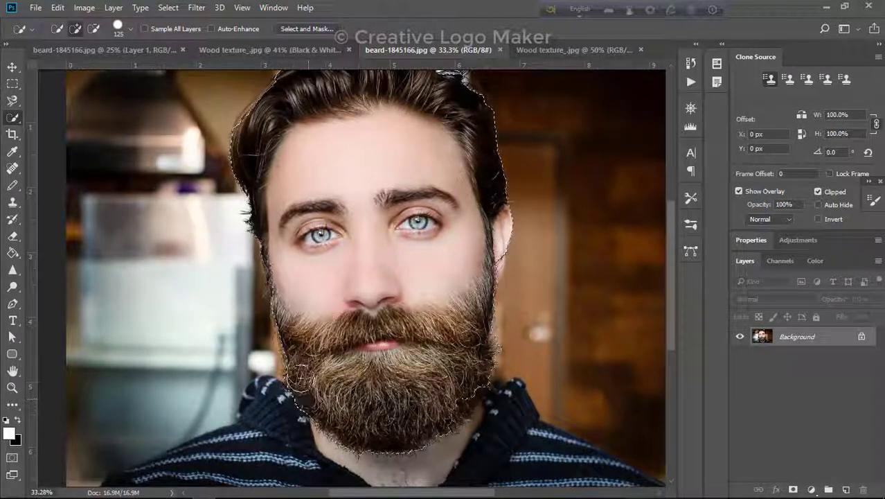
{"action": "mouse_move", "coordinate": [282, 275]}
{"action": "left_mouse_down"}
{"action": "mouse_move", "coordinate": [261, 339]}
{"action": "mouse_move", "coordinate": [257, 291]}
{"action": "left_mouse_up"}
{"action": "left_click_drag", "start_coordinate": [276, 262], "coordinate": [275, 328]}
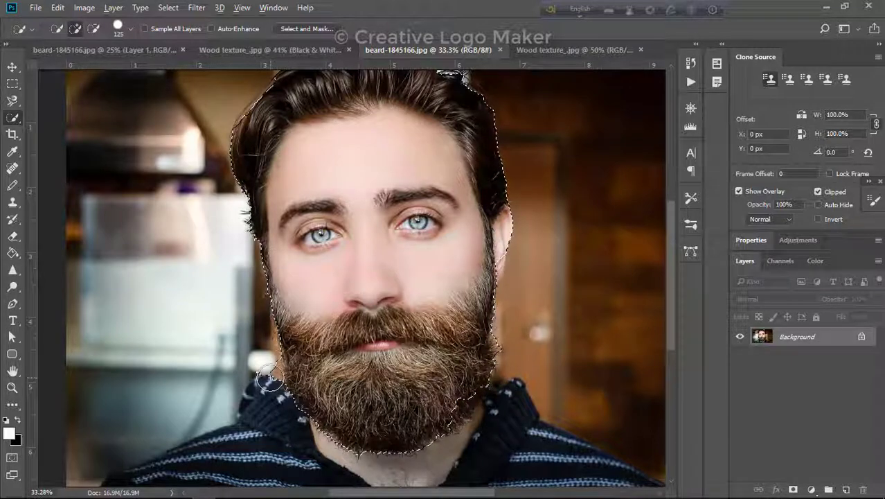
{"action": "left_click_drag", "start_coordinate": [268, 378], "coordinate": [279, 383]}
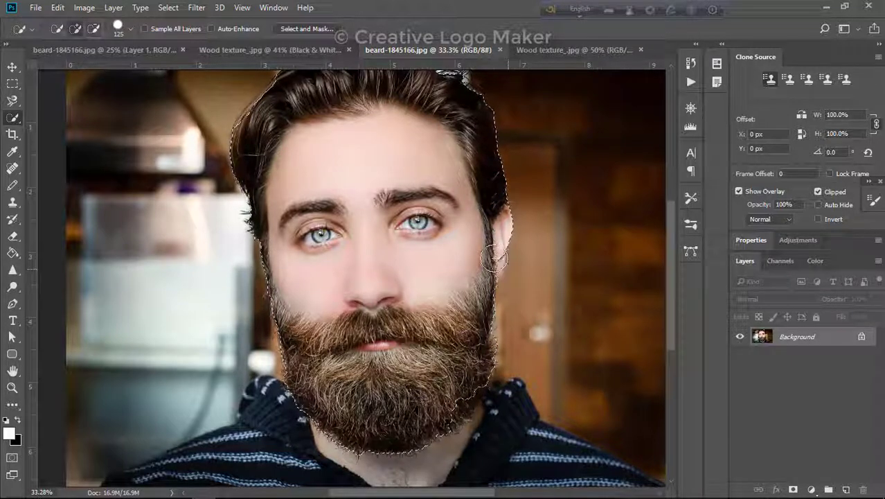
{"action": "scroll", "coordinate": [514, 265], "scroll_direction": "up", "scroll_amount": 2}
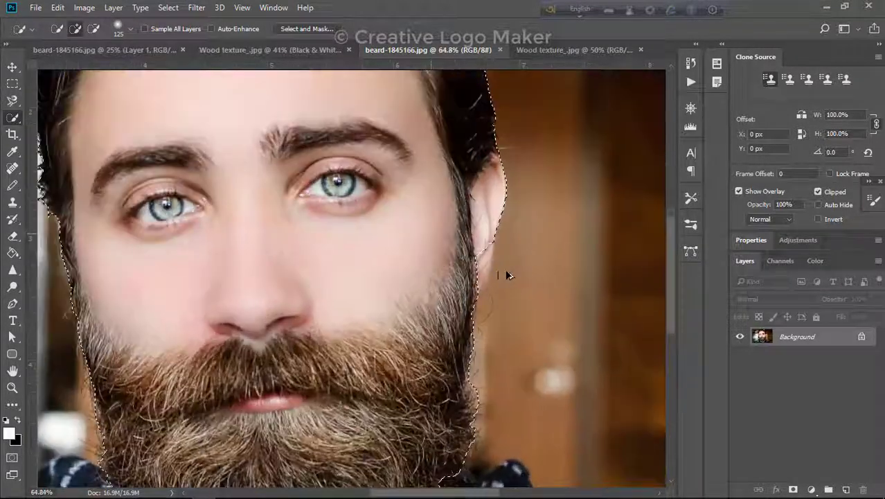
{"action": "scroll", "coordinate": [508, 273], "scroll_direction": "left", "scroll_amount": 5}
{"action": "scroll", "coordinate": [498, 287], "scroll_direction": "down", "scroll_amount": 2}
{"action": "scroll", "coordinate": [563, 322], "scroll_direction": "right", "scroll_amount": 3}
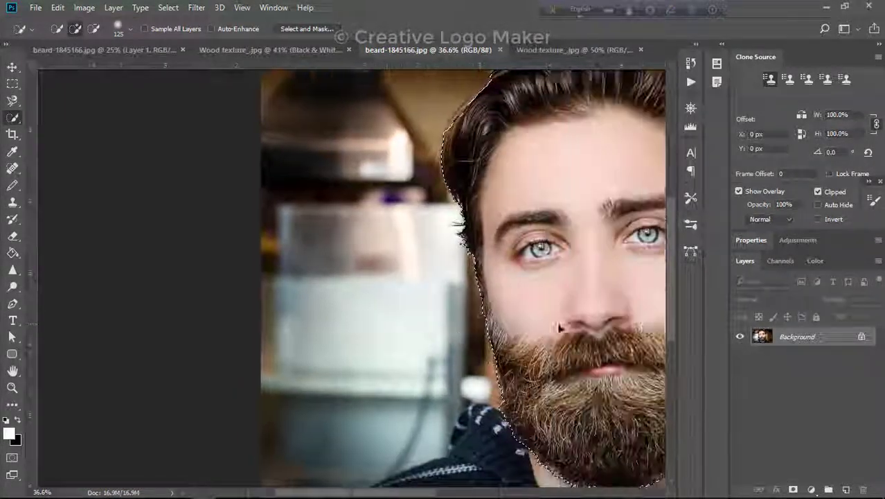
{"action": "scroll", "coordinate": [574, 298], "scroll_direction": "right", "scroll_amount": 4}
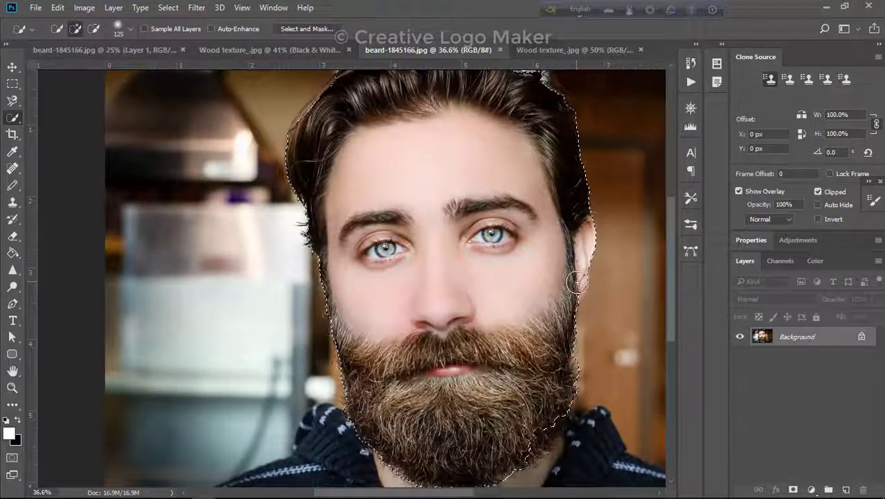
{"action": "scroll", "coordinate": [537, 174], "scroll_direction": "up", "scroll_amount": 2}
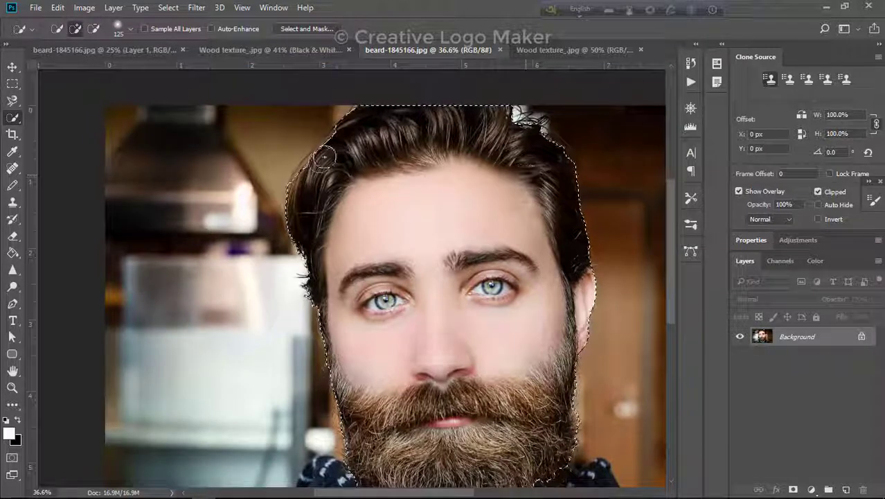
{"action": "scroll", "coordinate": [530, 181], "scroll_direction": "down", "scroll_amount": 4}
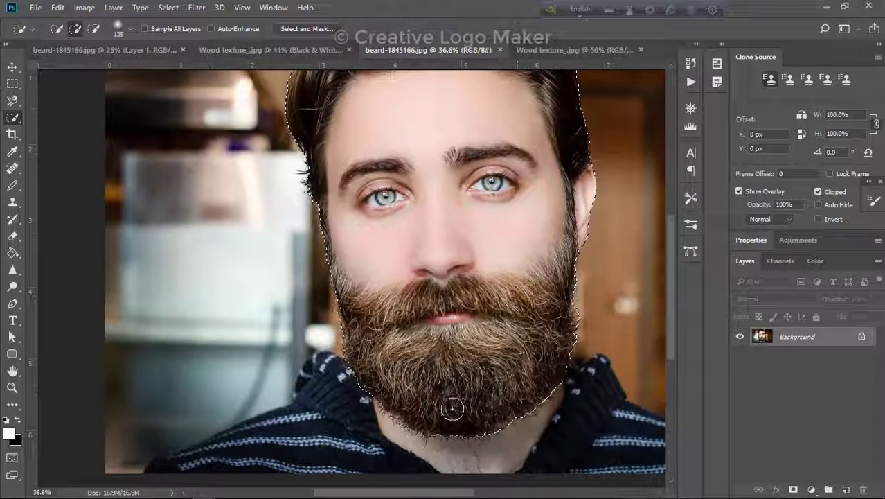
{"action": "scroll", "coordinate": [534, 284], "scroll_direction": "down", "scroll_amount": 3}
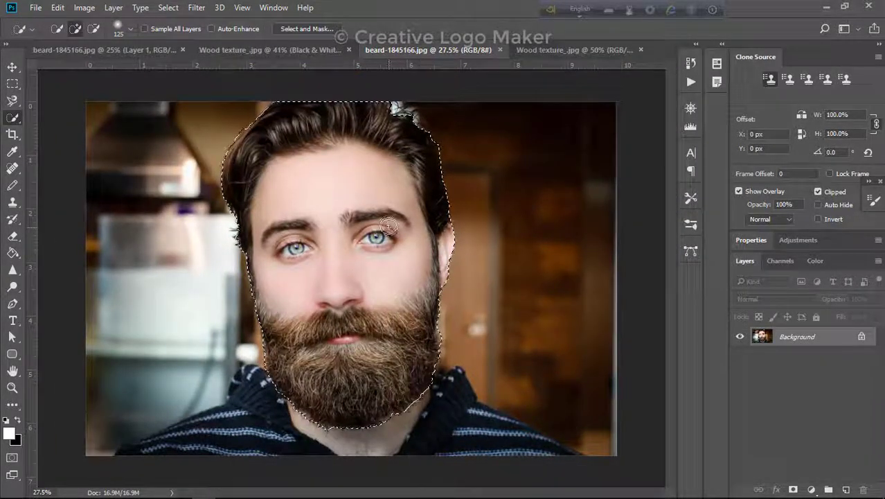
Check the head selection in Quick Mask, then duplicate it onto a new Layer 1.
{"action": "key", "text": "q"}
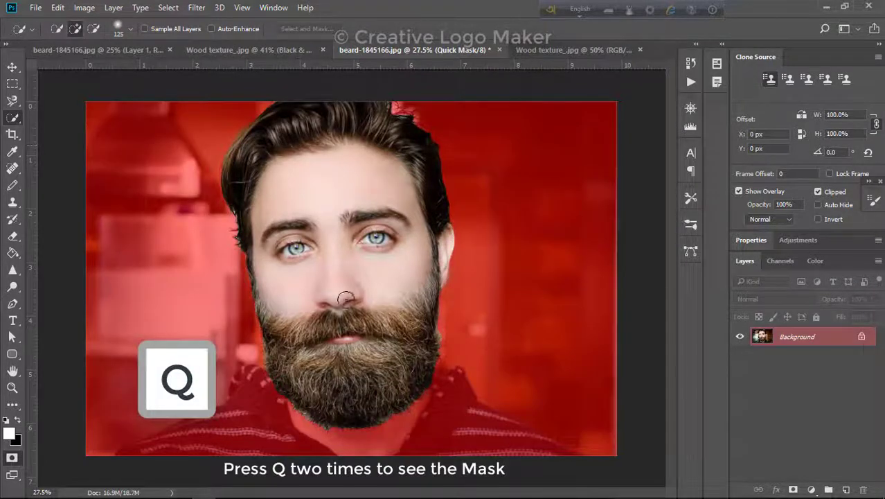
{"action": "key", "text": "q"}
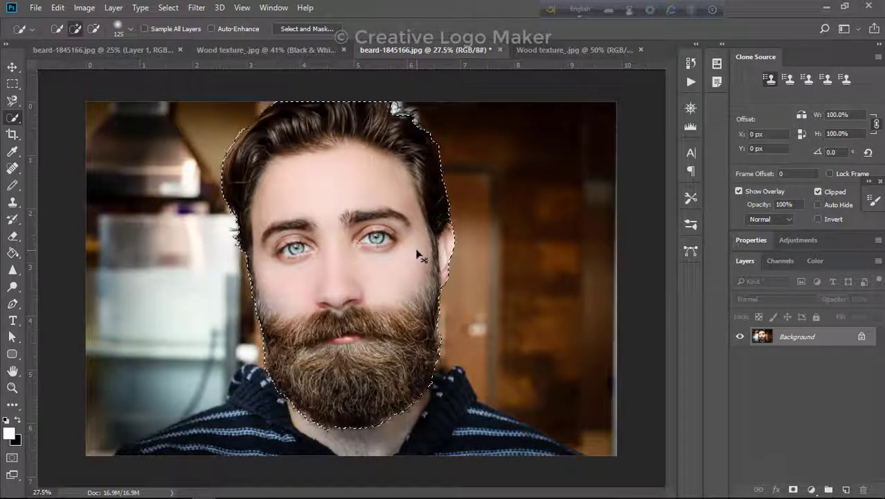
{"action": "key", "text": "ctrl+j"}
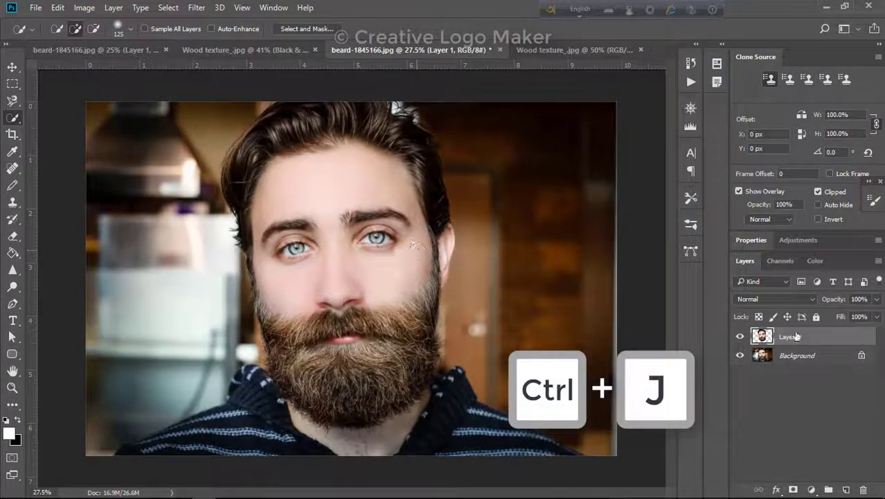
{"action": "left_click", "coordinate": [11, 67]}
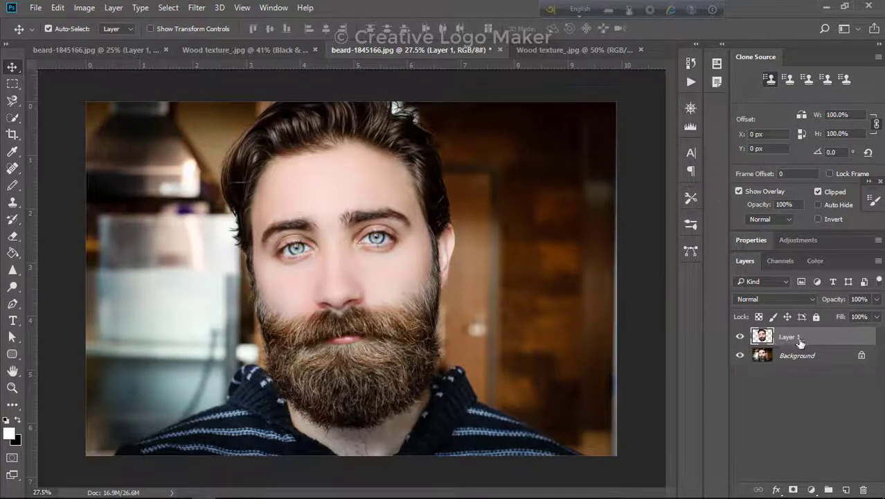
Drag the head layer from the beard photo into the Wood texture document.
{"action": "left_click", "coordinate": [546, 47]}
{"action": "mouse_move", "coordinate": [544, 46]}
{"action": "left_mouse_down"}
{"action": "mouse_move", "coordinate": [455, 78]}
{"action": "mouse_move", "coordinate": [344, 264]}
{"action": "mouse_move", "coordinate": [544, 54]}
{"action": "mouse_move", "coordinate": [369, 273]}
{"action": "left_mouse_up"}
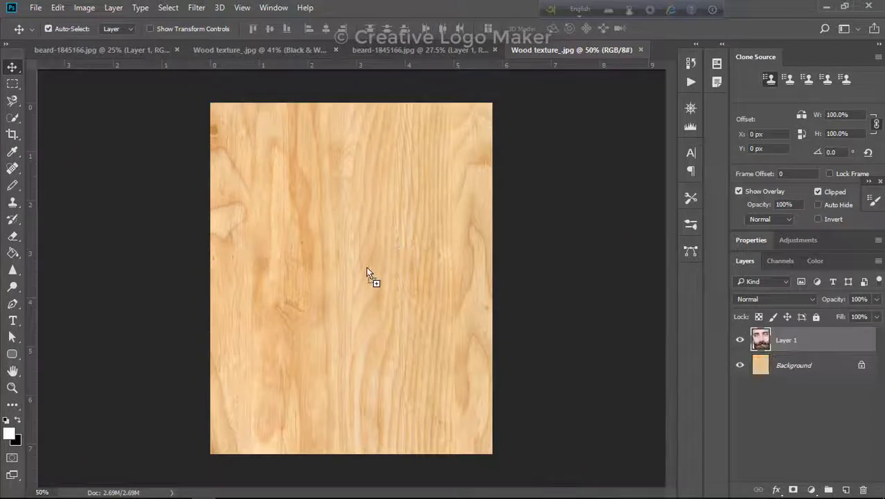
{"action": "scroll", "coordinate": [359, 284], "scroll_direction": "down", "scroll_amount": 2}
{"action": "scroll", "coordinate": [359, 283], "scroll_direction": "down", "scroll_amount": 2}
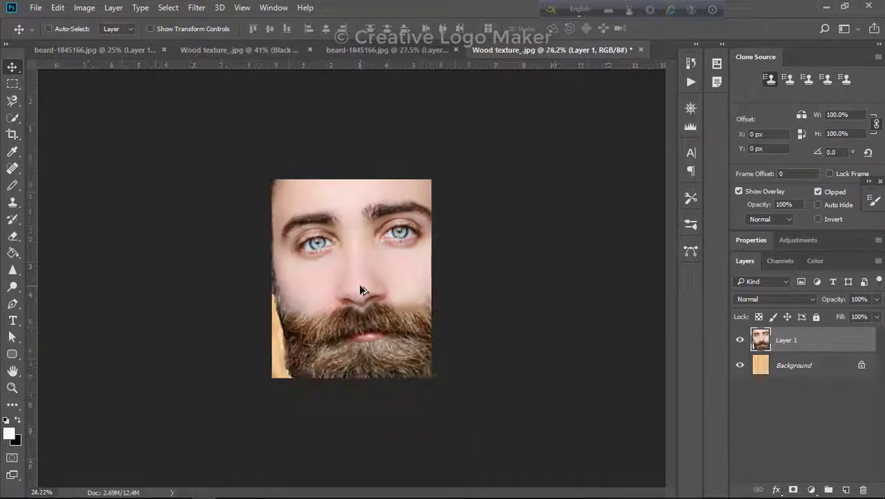
Scale the face to about 46%, slightly narrower and taller, centred on the wood, and commit.
{"action": "key", "text": "ctrl+t"}
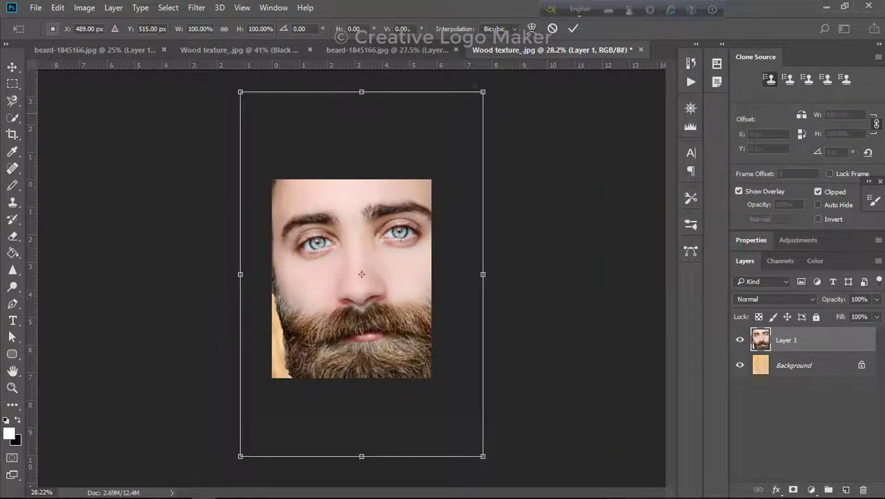
{"action": "left_click_drag", "start_coordinate": [486, 90], "coordinate": [427, 200]}
{"action": "left_click_drag", "start_coordinate": [375, 239], "coordinate": [365, 236]}
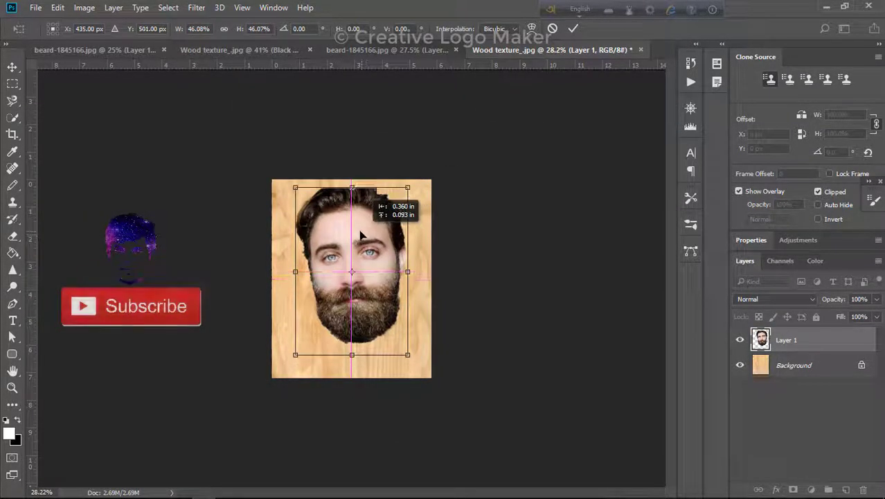
{"action": "left_click_drag", "start_coordinate": [407, 187], "coordinate": [417, 180]}
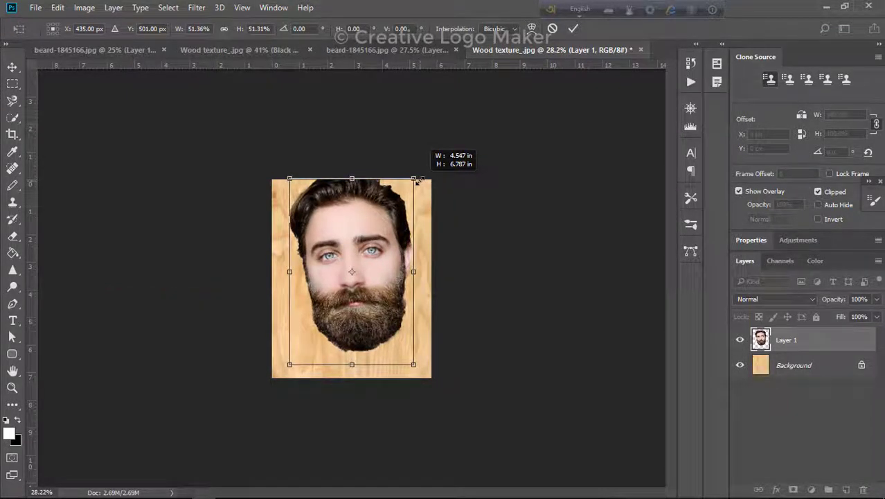
{"action": "left_click_drag", "start_coordinate": [360, 239], "coordinate": [364, 240]}
{"action": "scroll", "coordinate": [429, 275], "scroll_direction": "up", "scroll_amount": 2}
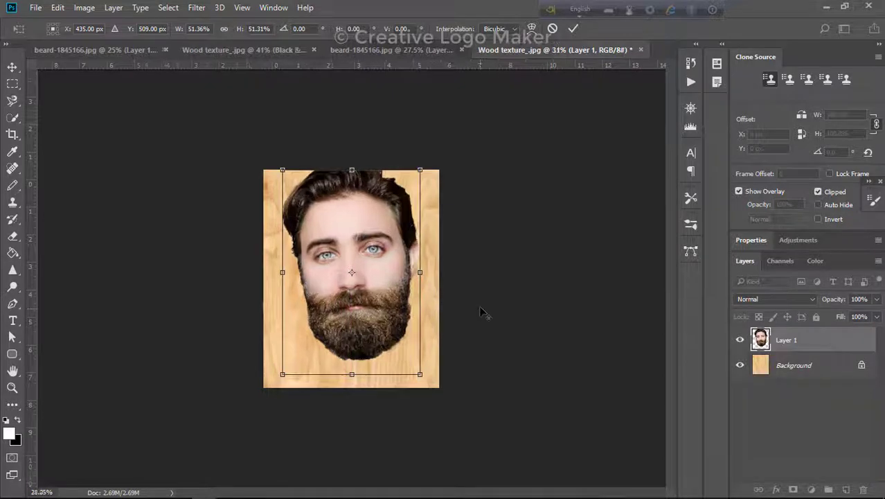
{"action": "scroll", "coordinate": [482, 312], "scroll_direction": "up", "scroll_amount": 2}
{"action": "scroll", "coordinate": [477, 302], "scroll_direction": "up", "scroll_amount": 2}
{"action": "scroll", "coordinate": [484, 216], "scroll_direction": "down", "scroll_amount": 1}
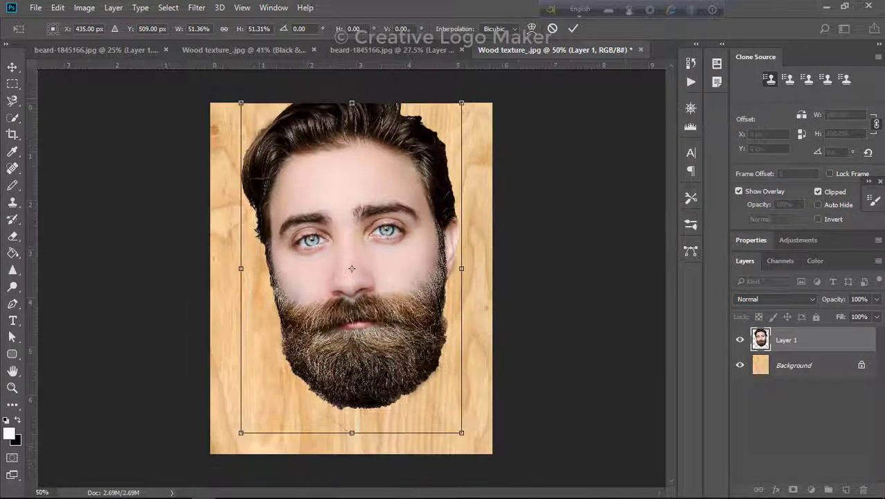
{"action": "left_click", "coordinate": [574, 29]}
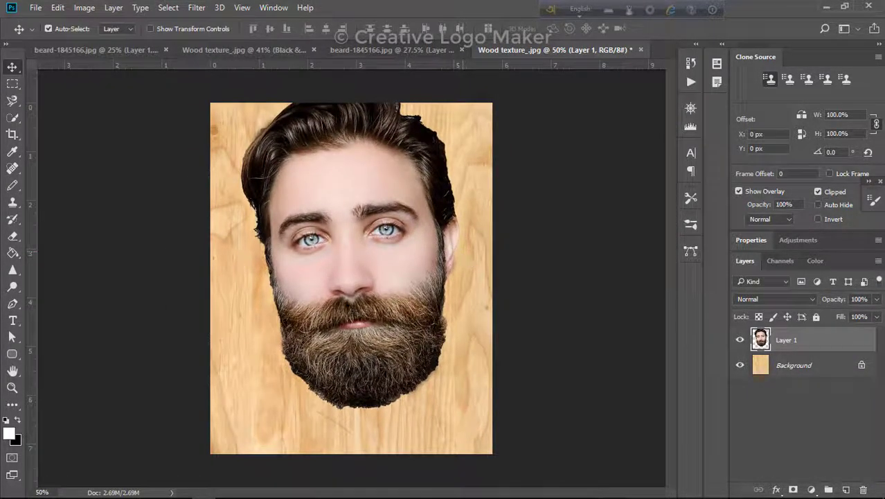
Reposition the face on the wood and add a Black & White adjustment layer.
{"action": "left_click_drag", "start_coordinate": [342, 261], "coordinate": [368, 258]}
{"action": "left_click", "coordinate": [812, 490]}
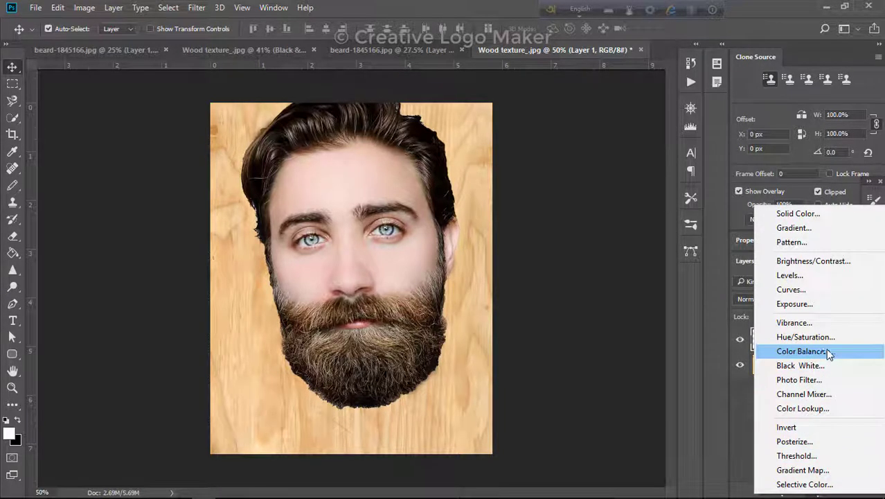
{"action": "left_click", "coordinate": [803, 366]}
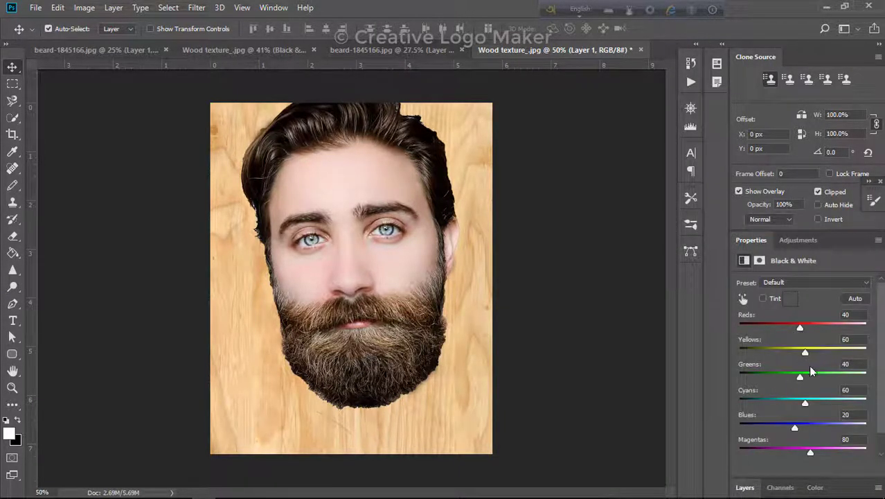
Clip Black & White 1 to Layer 1 and select both layers together.
{"action": "left_click", "coordinate": [744, 488]}
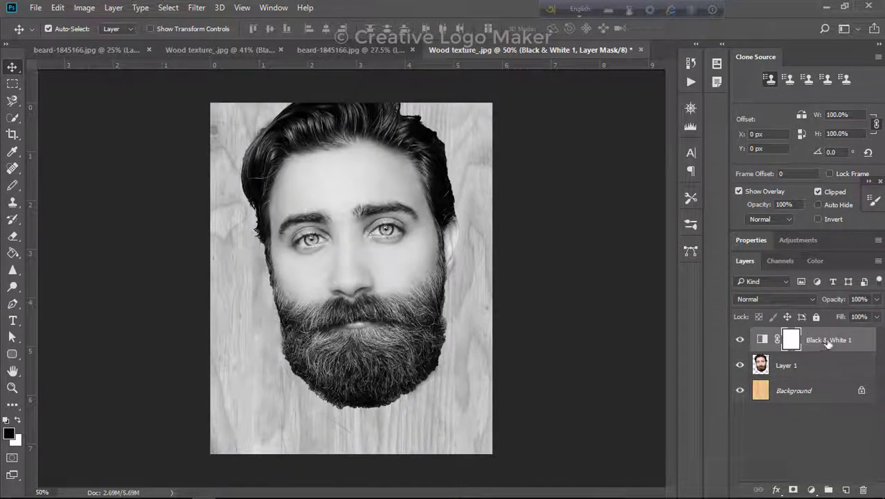
{"action": "right_click", "coordinate": [829, 343]}
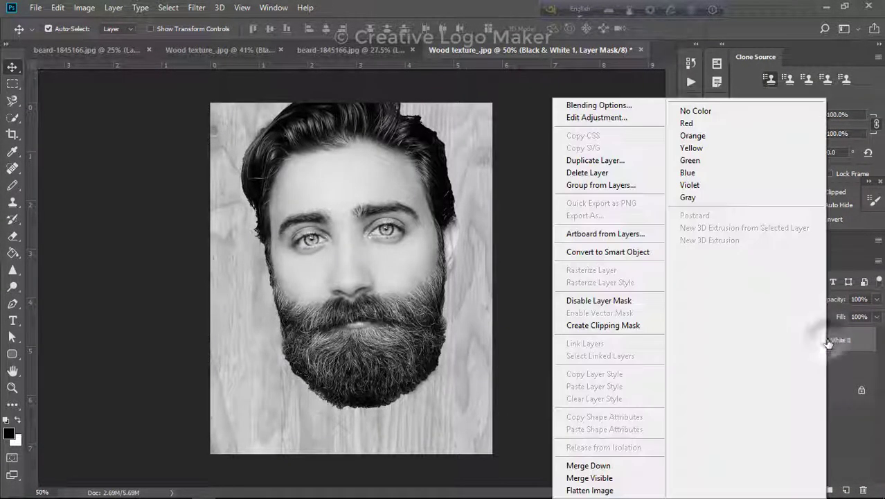
{"action": "left_click", "coordinate": [614, 331]}
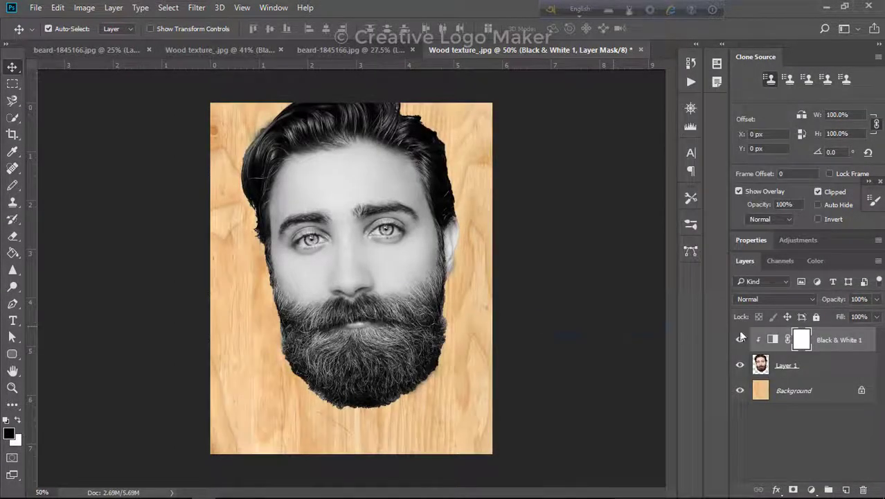
{"action": "left_click", "coordinate": [804, 371]}
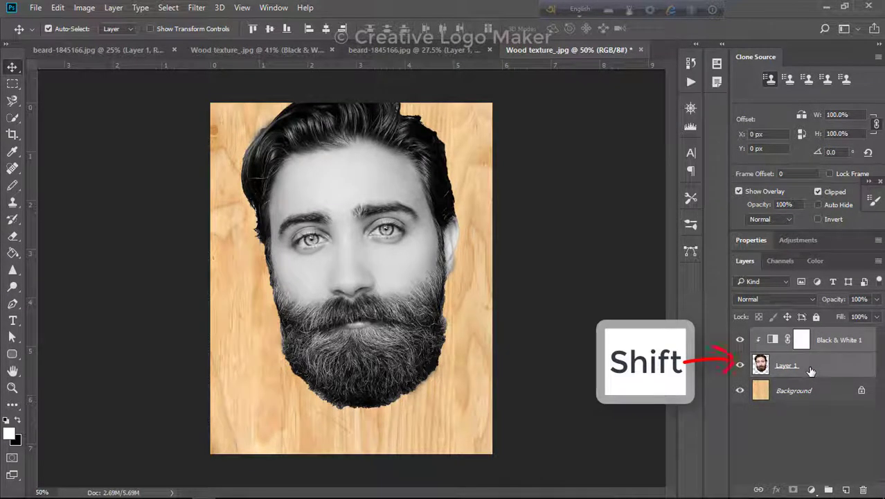
{"action": "right_click", "coordinate": [811, 371]}
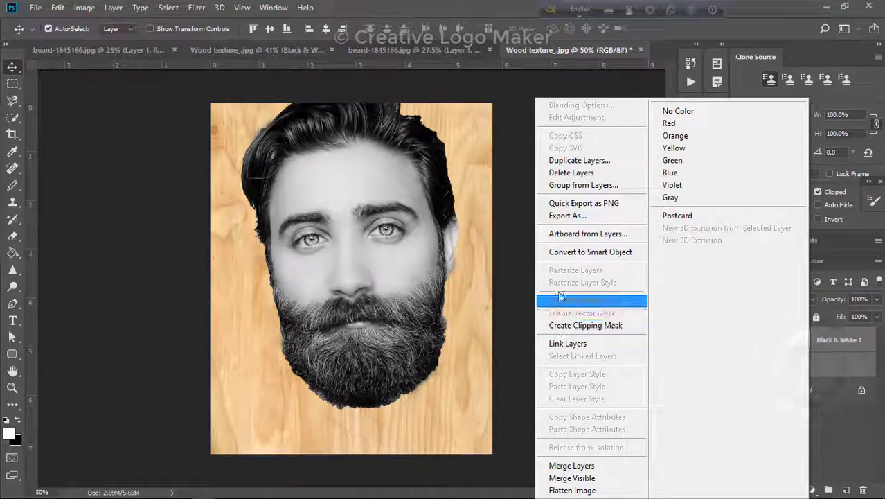
Convert both layers to a smart object and apply Film Grain: Grain 4, Highlight Area 1, Intensity 10.
{"action": "left_click", "coordinate": [617, 252]}
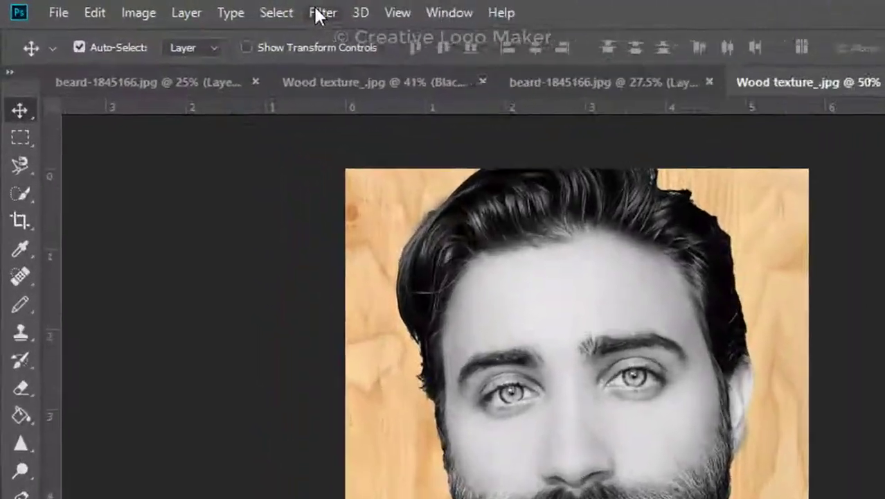
{"action": "left_click", "coordinate": [196, 8]}
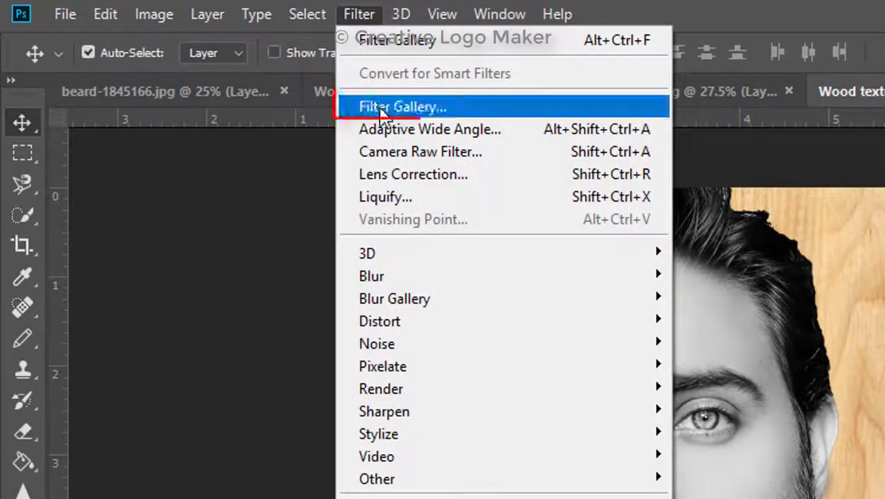
{"action": "left_click", "coordinate": [435, 105]}
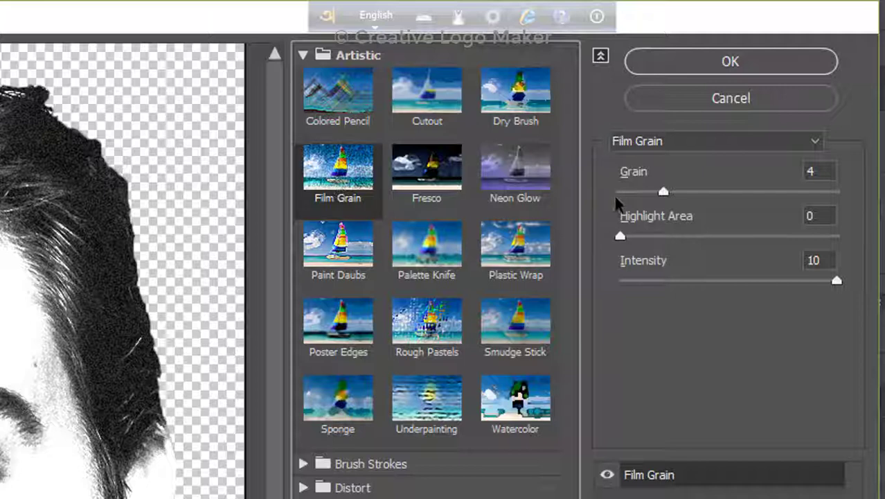
{"action": "left_click_drag", "start_coordinate": [664, 192], "coordinate": [668, 193]}
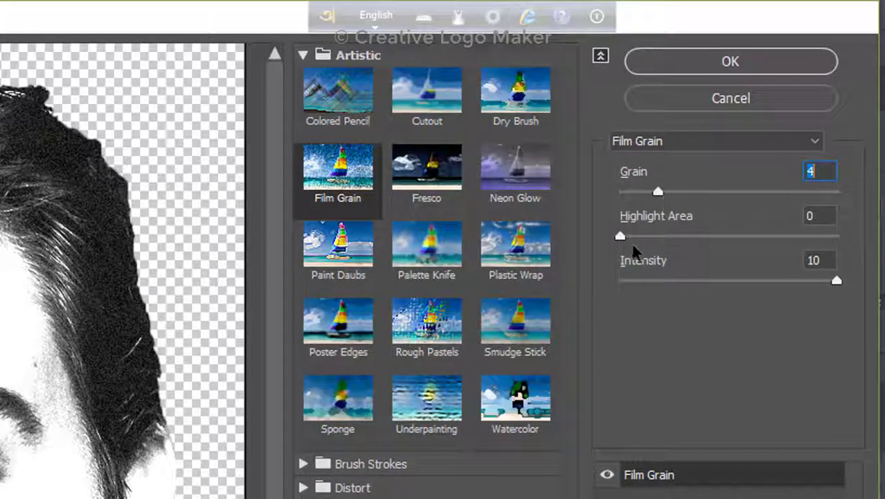
{"action": "left_click_drag", "start_coordinate": [620, 238], "coordinate": [634, 240]}
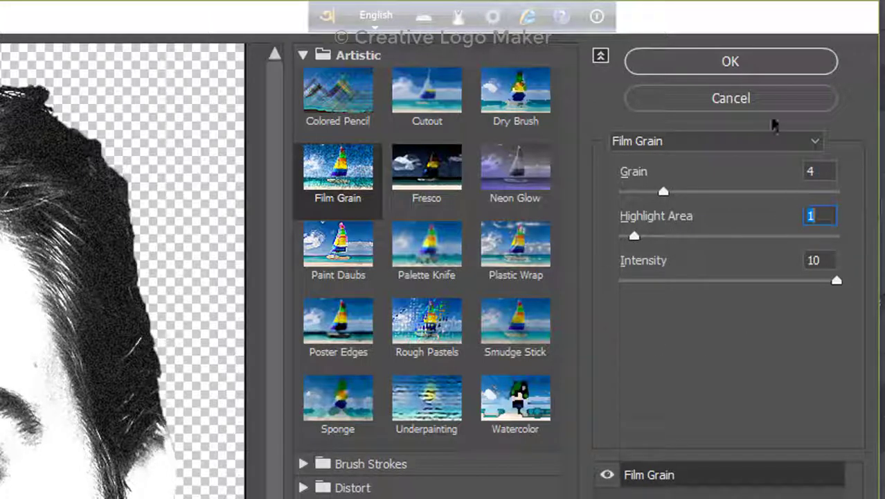
{"action": "double_click", "coordinate": [809, 260]}
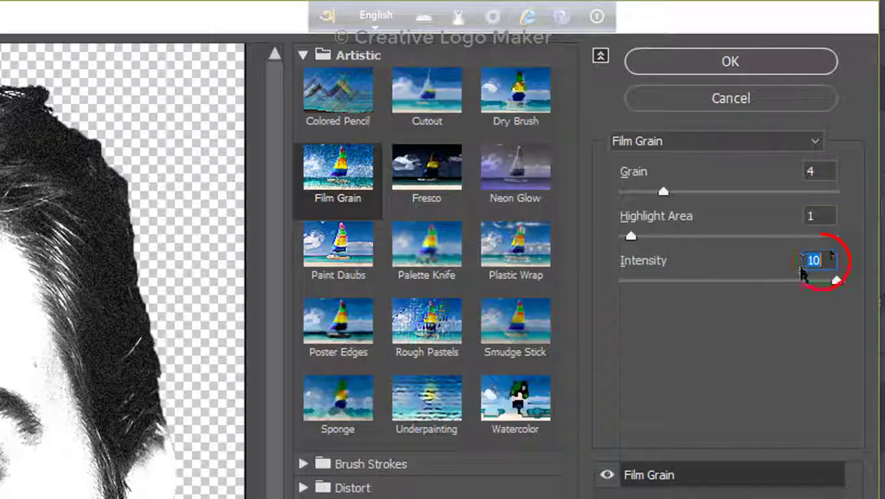
{"action": "left_click", "coordinate": [734, 61]}
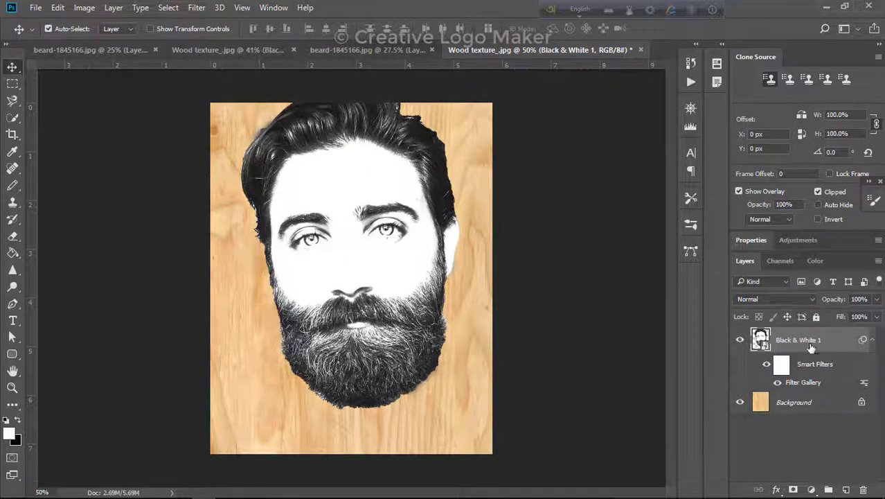
Use Color Range set to Shadows (Fuzziness 0, Range 96) to select the dark strokes.
{"action": "left_click", "coordinate": [168, 8]}
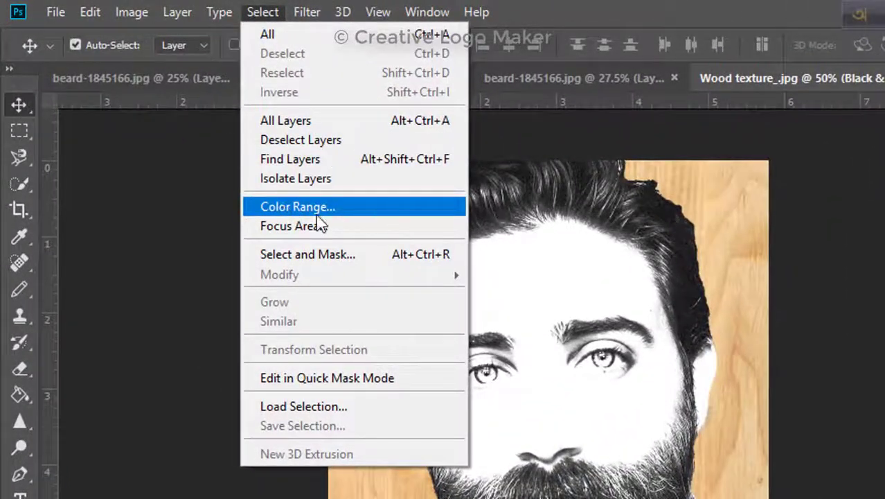
{"action": "left_click", "coordinate": [331, 207]}
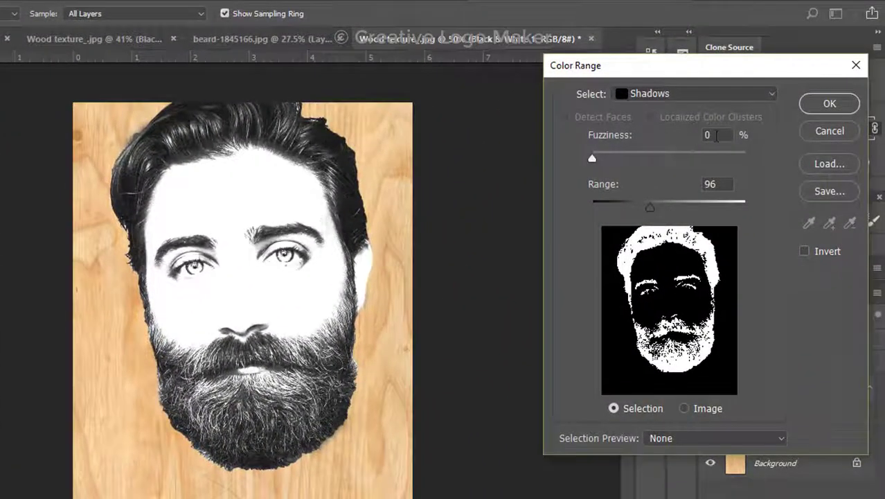
{"action": "key", "text": "Tab"}
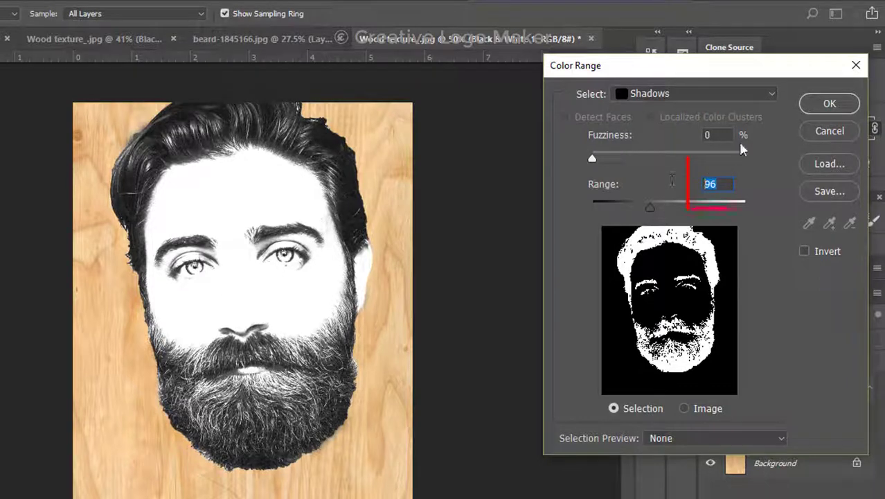
{"action": "left_click", "coordinate": [713, 95]}
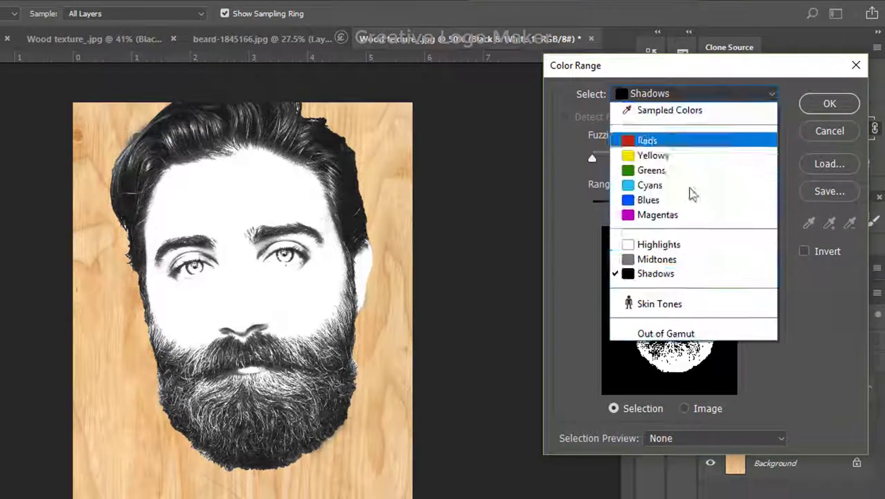
{"action": "left_click", "coordinate": [661, 275]}
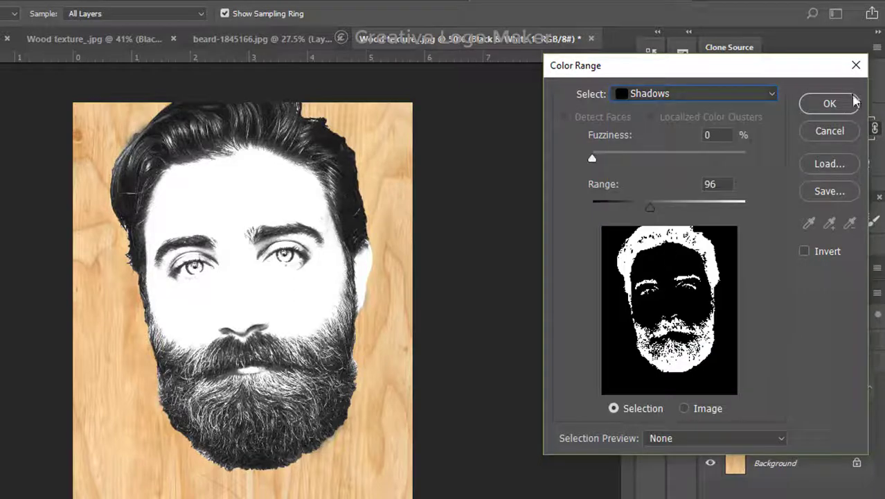
{"action": "left_click", "coordinate": [831, 104]}
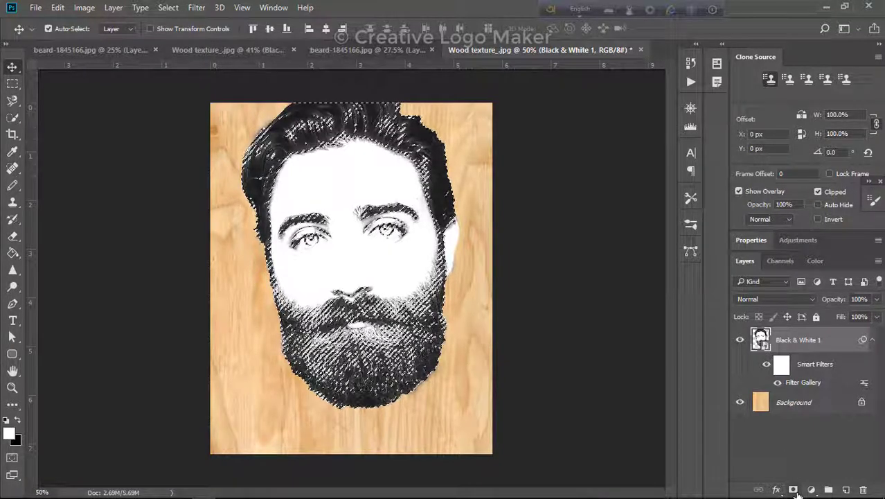
Mask the portrait with the shadow selection and set its blend mode to Soft Light.
{"action": "left_click", "coordinate": [794, 489]}
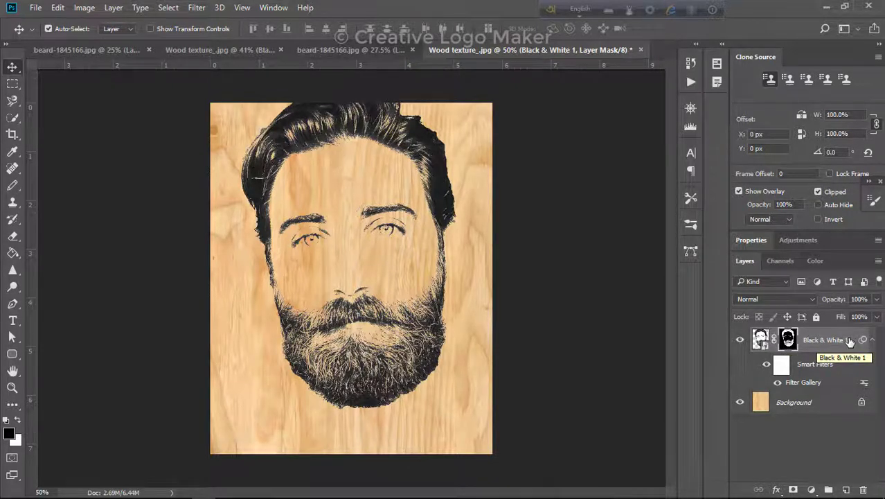
{"action": "left_click", "coordinate": [808, 297]}
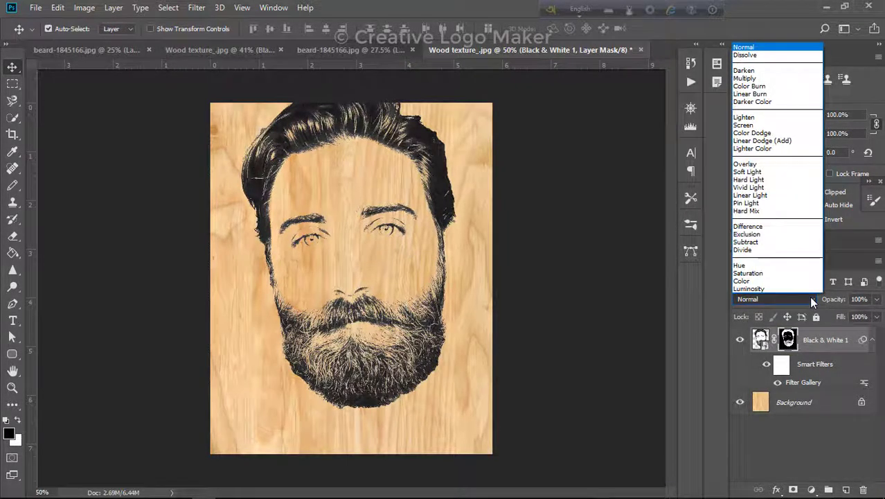
{"action": "left_click", "coordinate": [748, 172]}
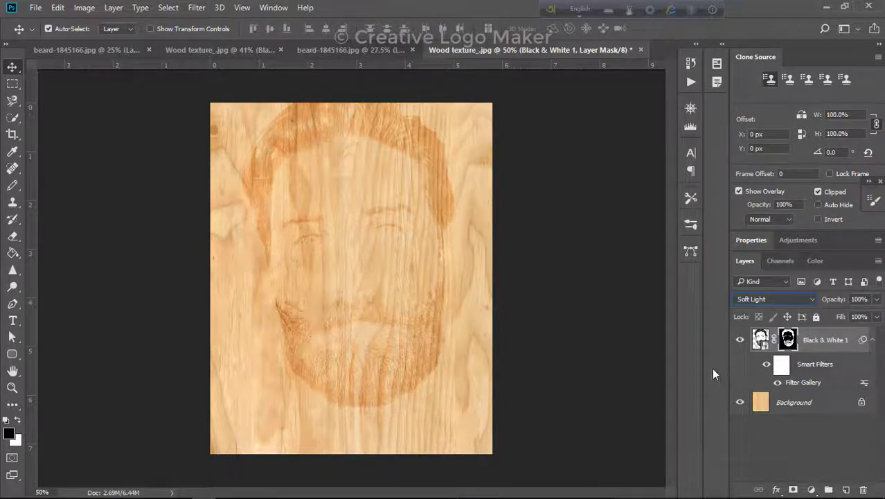
Duplicate the Black & White 1 portrait and add a Levels layer with black input 33.
{"action": "key", "text": "ctrl+2"}
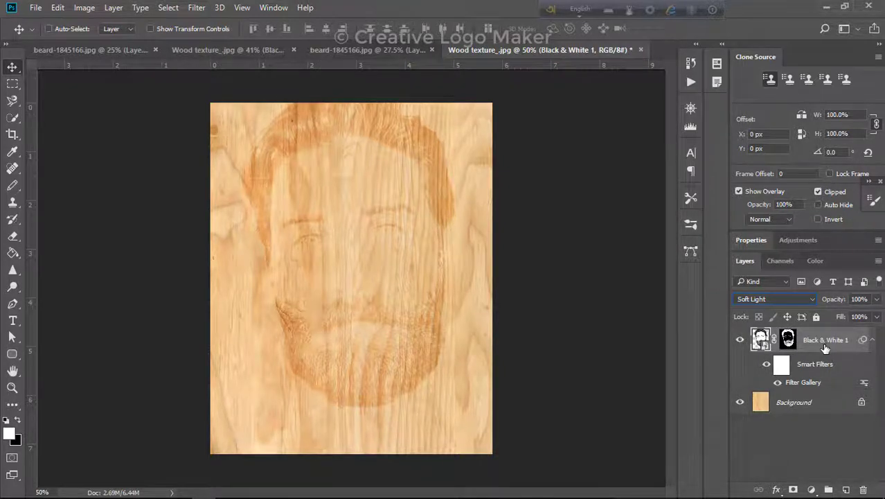
{"action": "key", "text": "ctrl+j"}
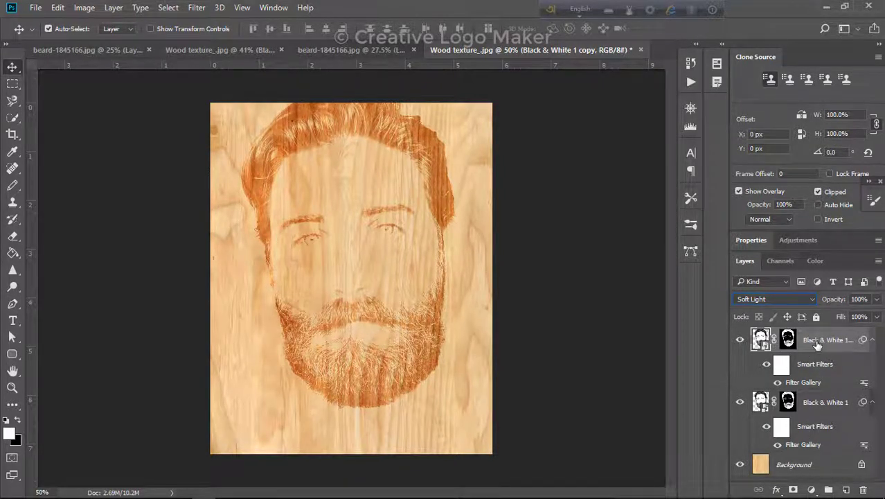
{"action": "left_click", "coordinate": [811, 490]}
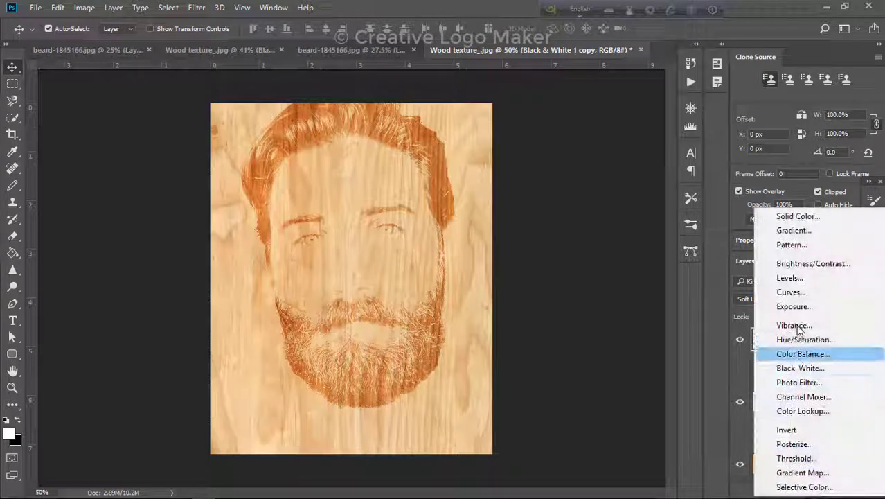
{"action": "left_click", "coordinate": [792, 276]}
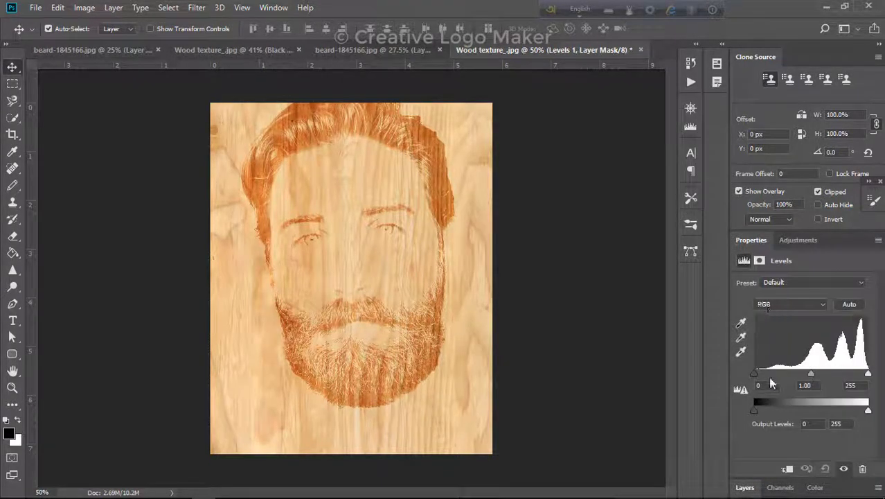
{"action": "left_click_drag", "start_coordinate": [754, 373], "coordinate": [768, 374]}
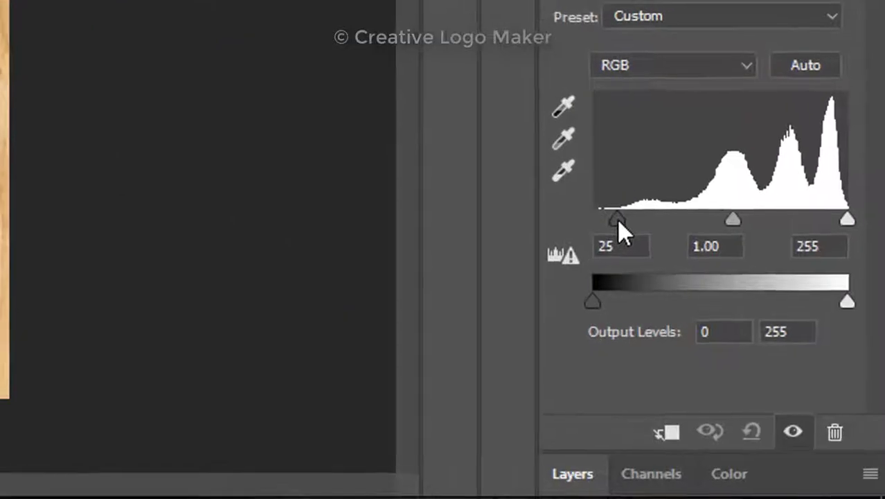
{"action": "left_click_drag", "start_coordinate": [617, 219], "coordinate": [623, 218]}
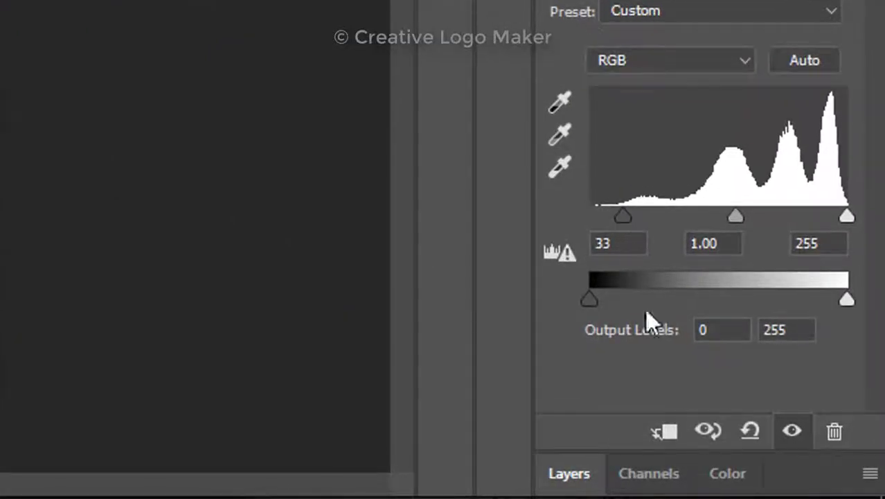
{"action": "left_click", "coordinate": [558, 476]}
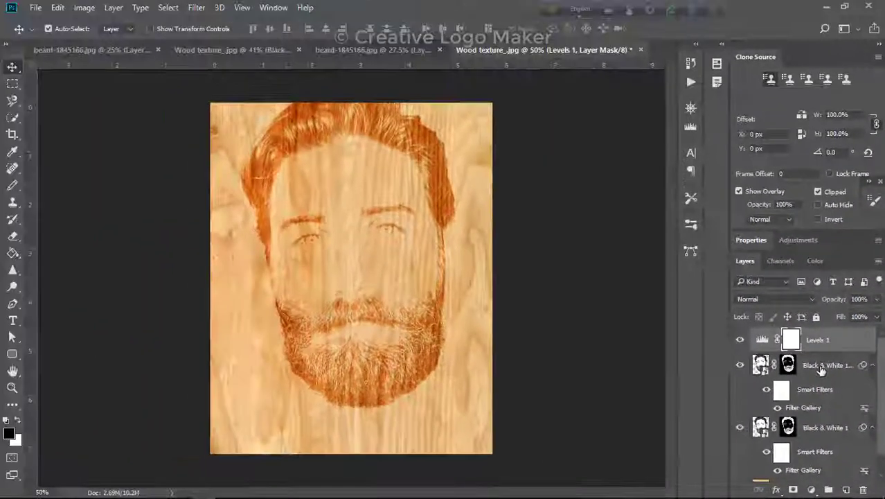
{"action": "left_click", "coordinate": [819, 371]}
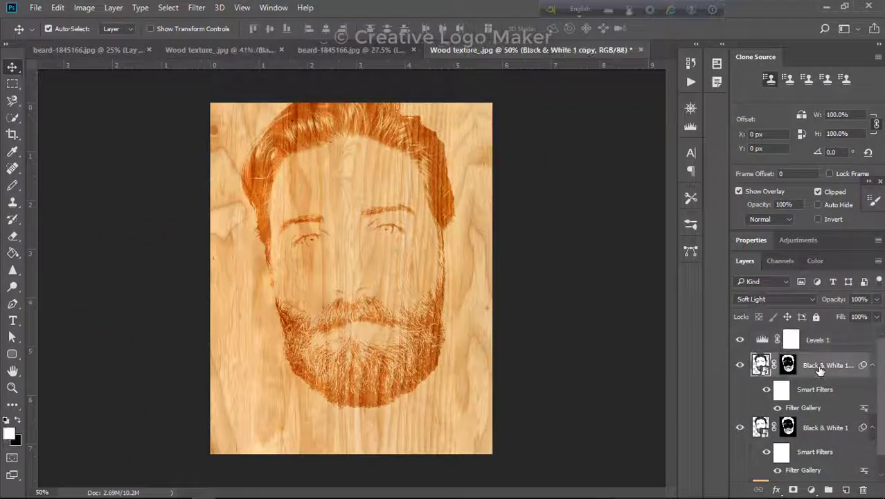
Enable Bevel & Emboss on the Black & White 1 copy with Depth 136%, Size 5 px, Soften 1.
{"action": "right_click", "coordinate": [819, 370]}
{"action": "left_click", "coordinate": [593, 99]}
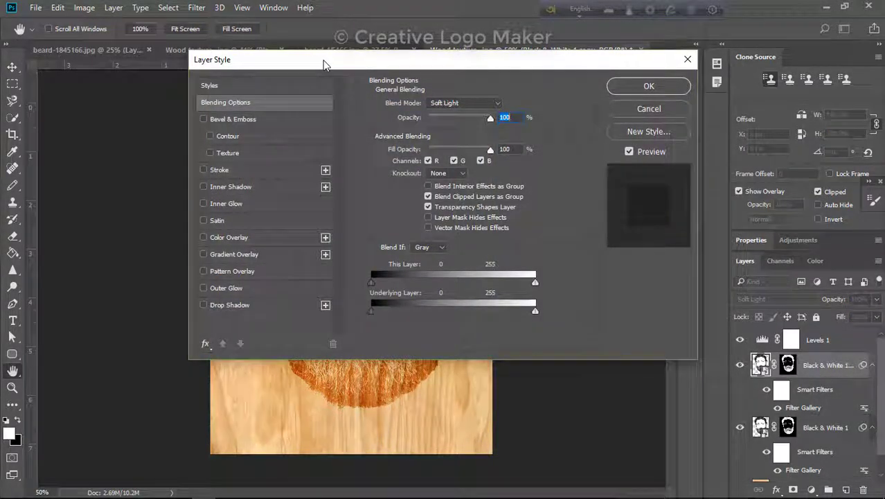
{"action": "left_click_drag", "start_coordinate": [322, 90], "coordinate": [634, 95]}
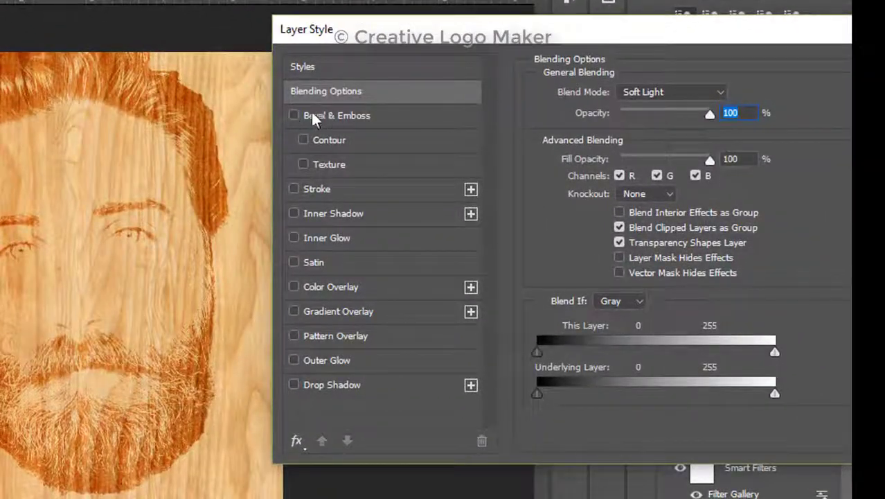
{"action": "left_click", "coordinate": [294, 115]}
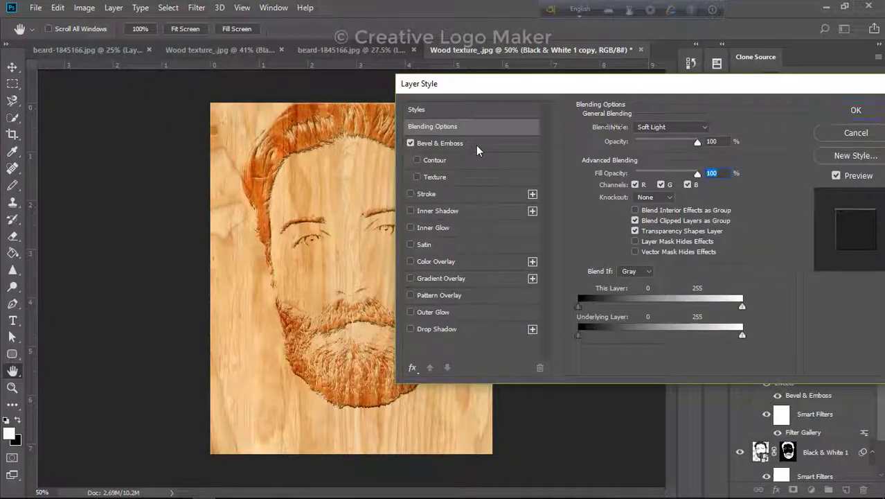
{"action": "left_click", "coordinate": [481, 147]}
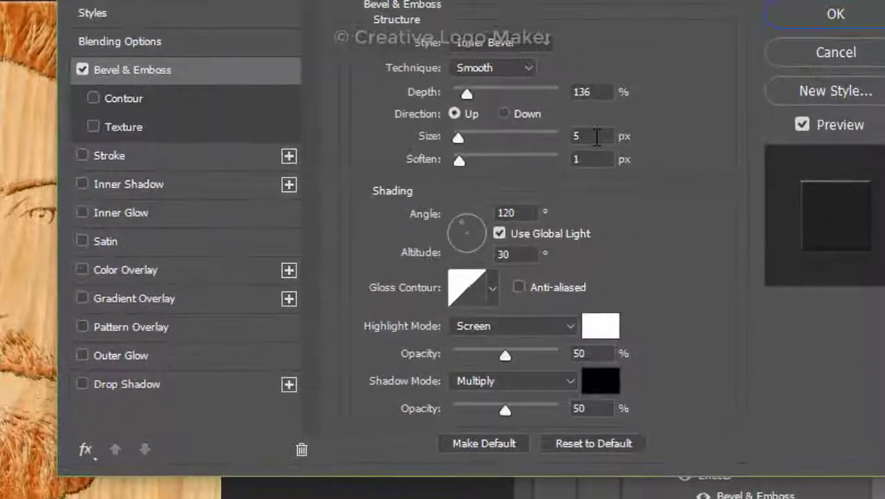
{"action": "left_click", "coordinate": [703, 183]}
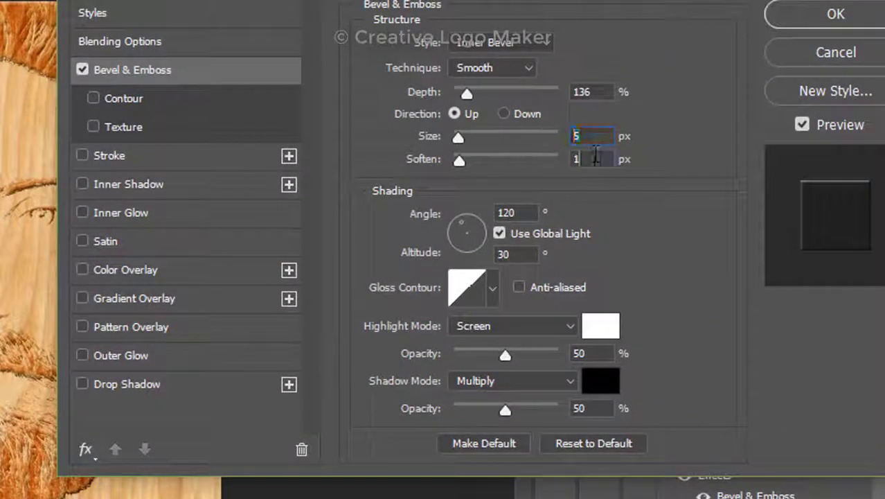
{"action": "key", "text": "Tab"}
{"action": "key", "text": "shift+Tab"}
{"action": "key", "text": "shift+Tab"}
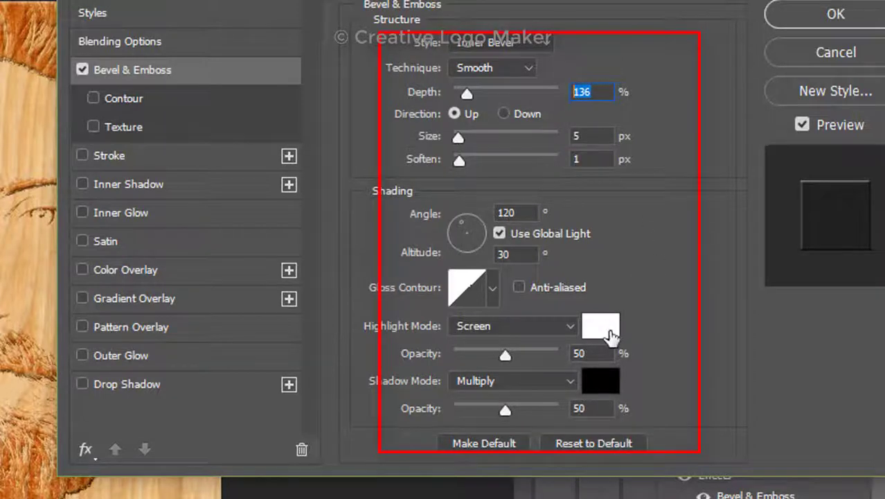
{"action": "left_click", "coordinate": [594, 414]}
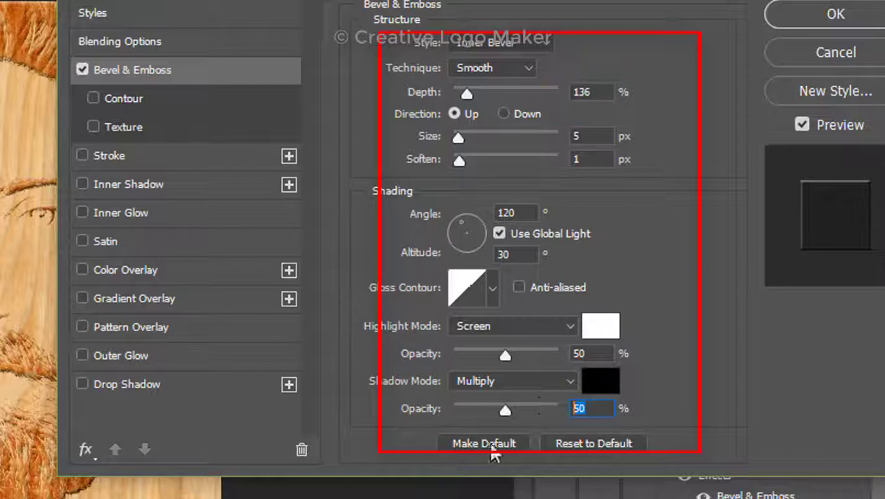
{"action": "left_click", "coordinate": [835, 14]}
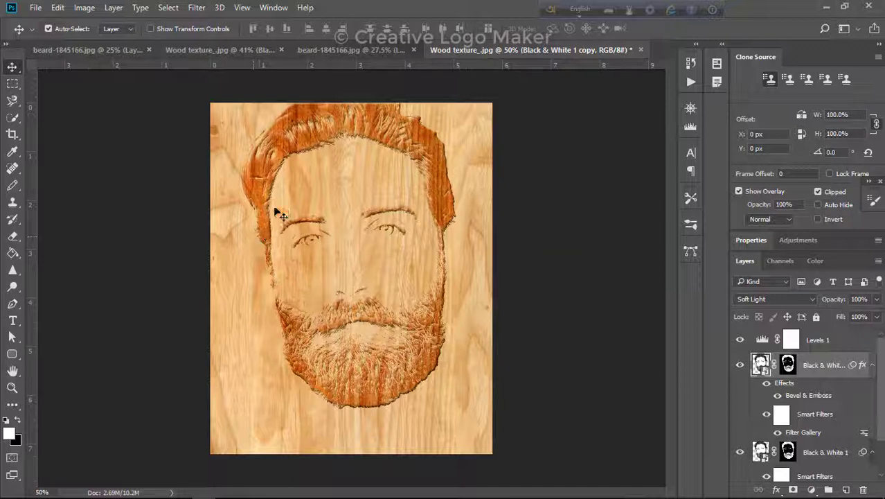
Zoom in and compare the embossed portrait against the flat wood portrait document.
{"action": "scroll", "coordinate": [370, 270], "scroll_direction": "up", "scroll_amount": 1}
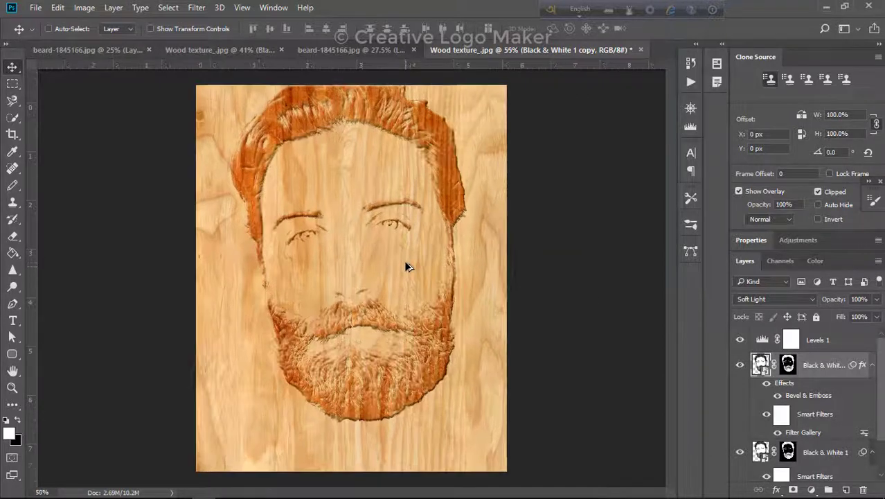
{"action": "scroll", "coordinate": [404, 260], "scroll_direction": "up", "scroll_amount": 1}
{"action": "scroll", "coordinate": [419, 259], "scroll_direction": "up", "scroll_amount": 1}
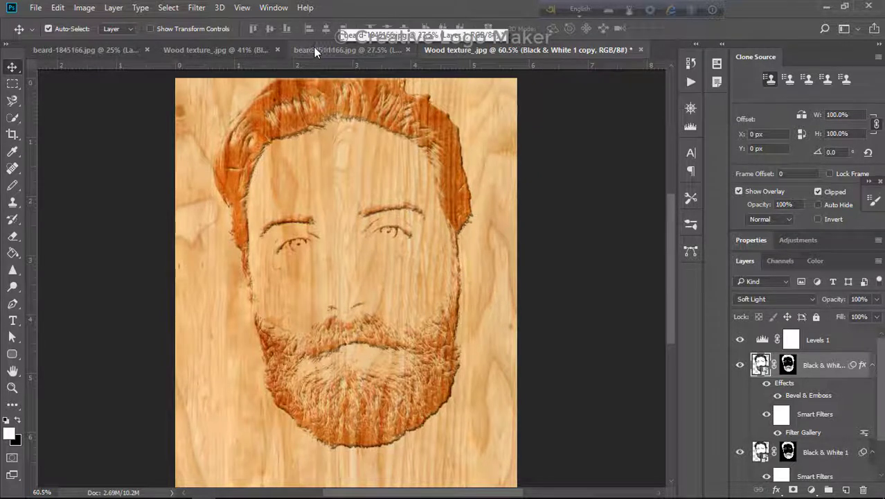
{"action": "left_click", "coordinate": [209, 49]}
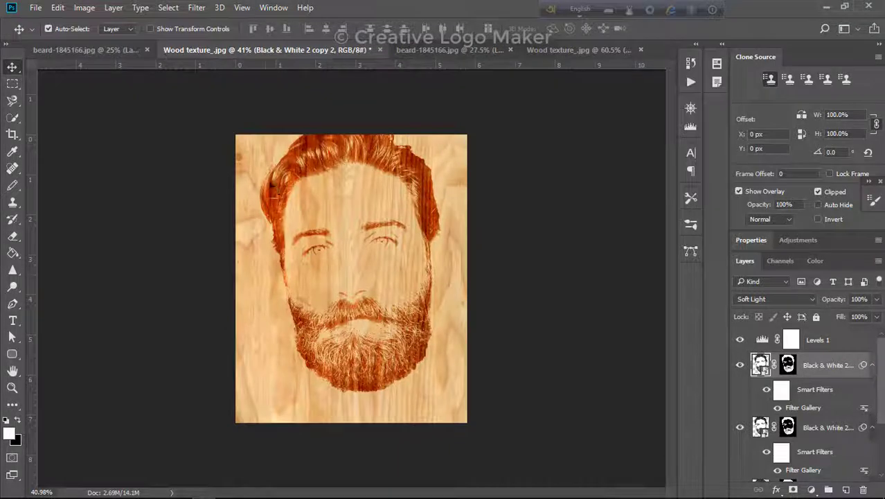
{"action": "key", "text": "ctrl+0"}
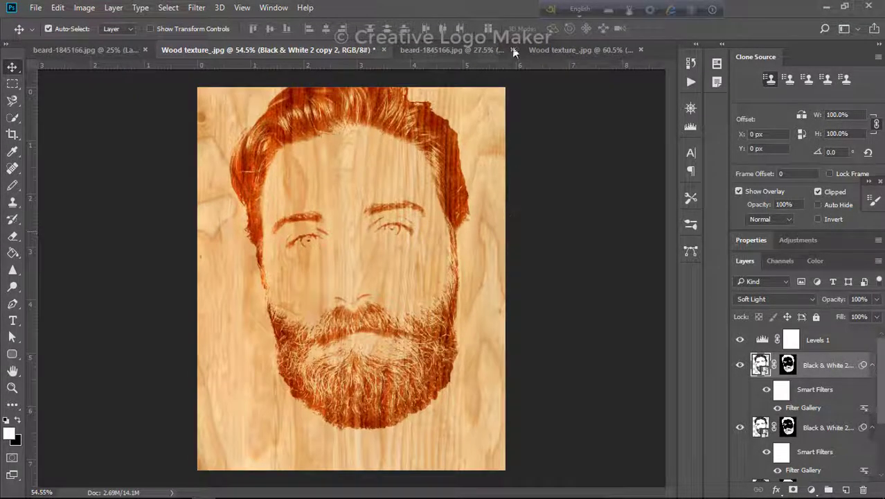
{"action": "left_click", "coordinate": [563, 50]}
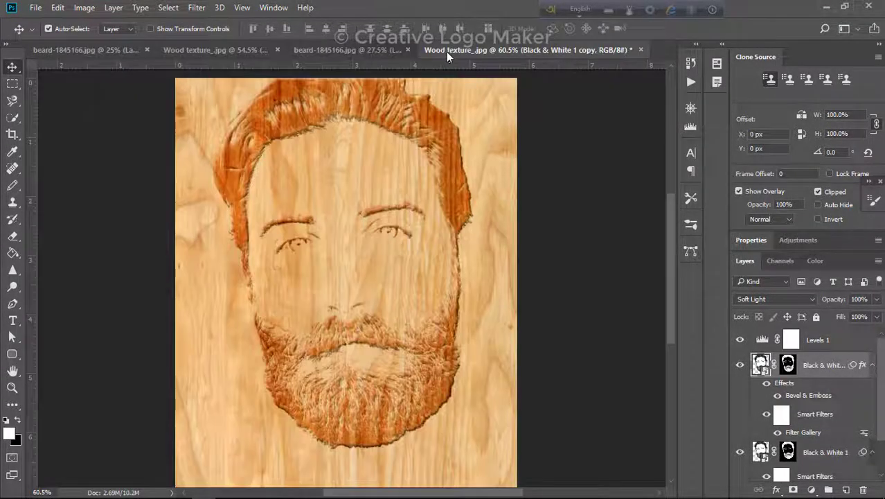
{"action": "left_click", "coordinate": [232, 52]}
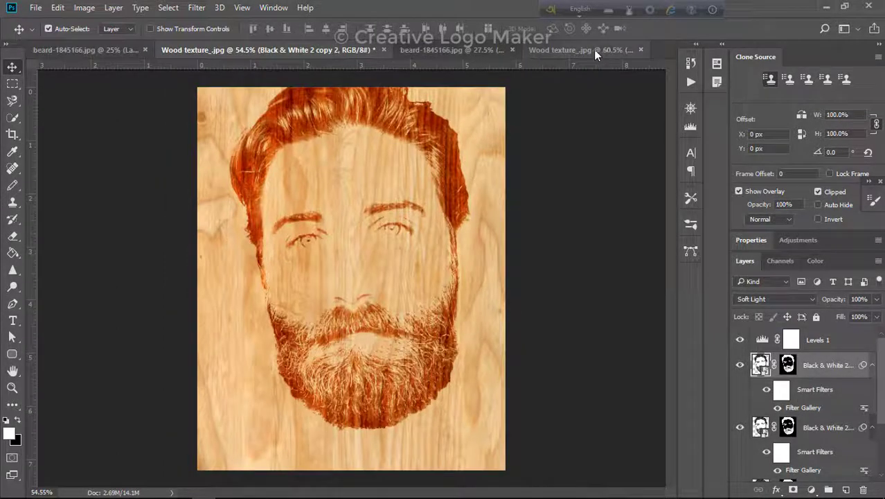
On the embossed document, change the portrait layer's blend mode from Soft Light to Overlay.
{"action": "left_click", "coordinate": [593, 50]}
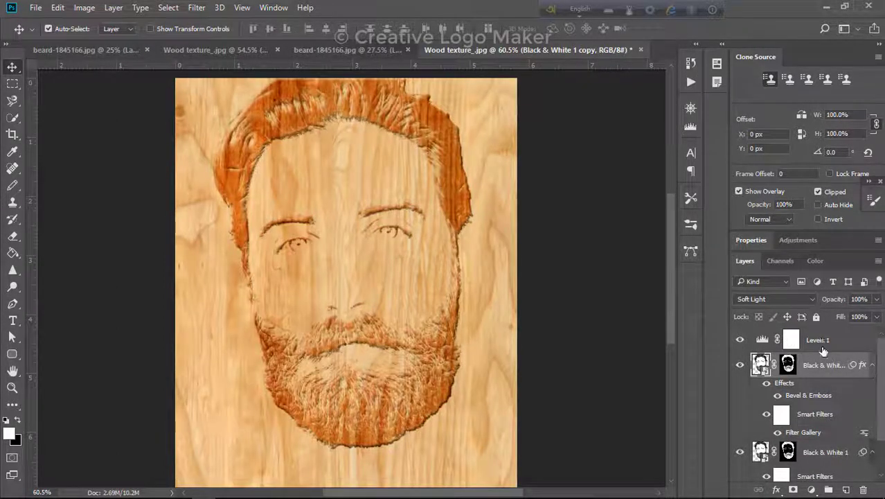
{"action": "left_click", "coordinate": [812, 299]}
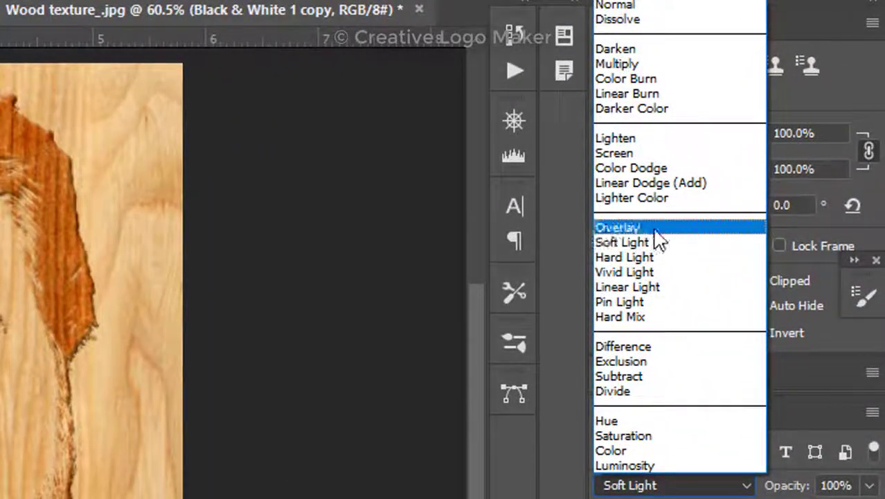
{"action": "left_click", "coordinate": [652, 228]}
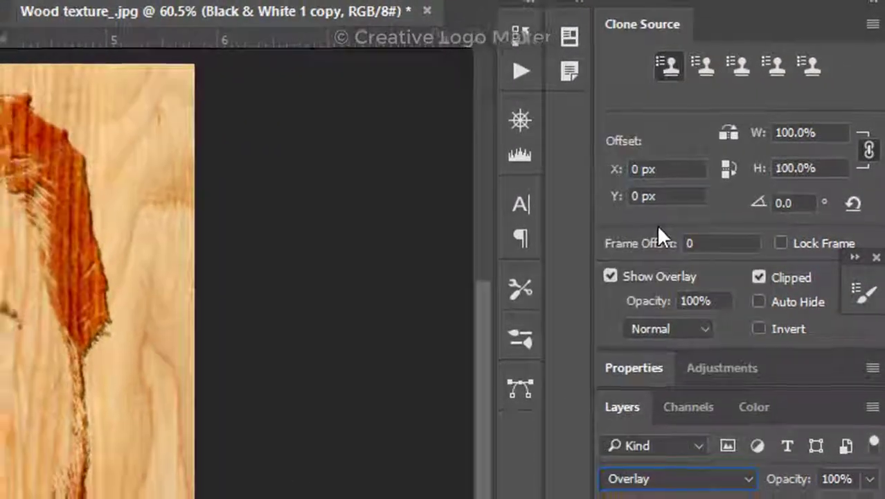